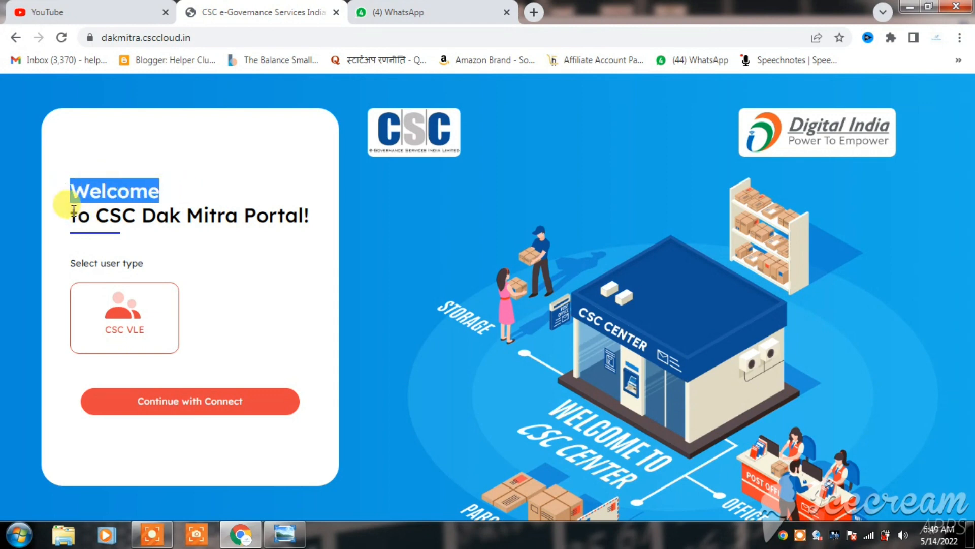
Continue with Connect on the CSC Dak Mitra welcome page and authorize dakmitra for the signed-in account.
left_click_drag(73, 211, 333, 223)
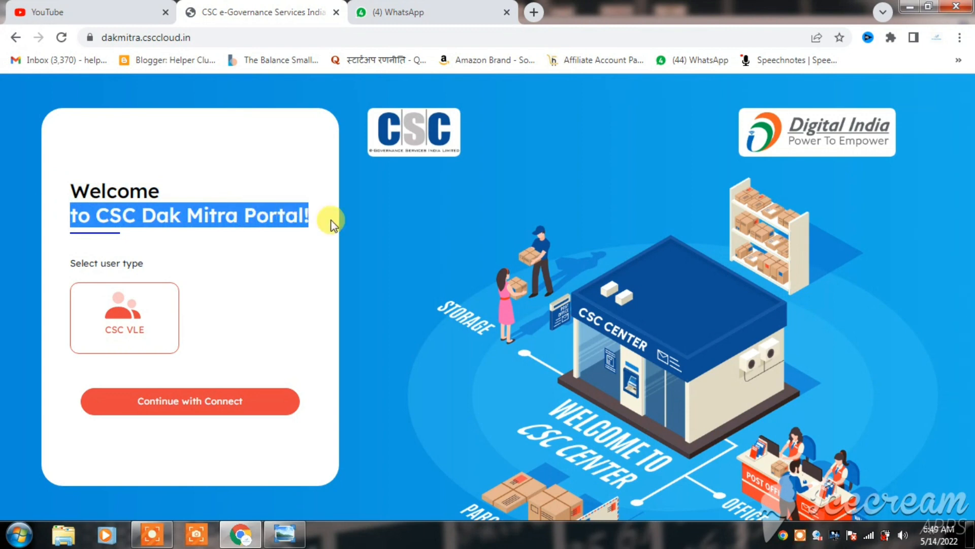
left_click(329, 230)
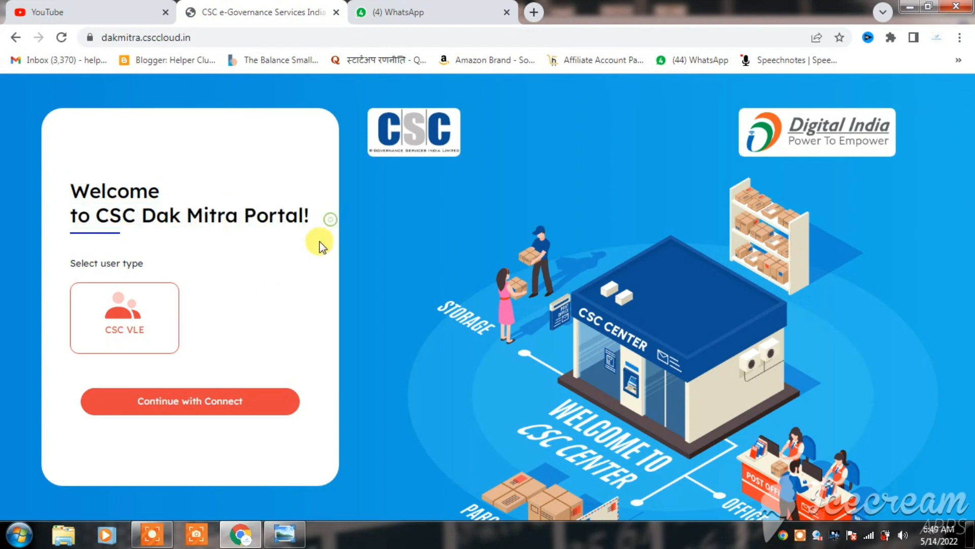
left_click(162, 401)
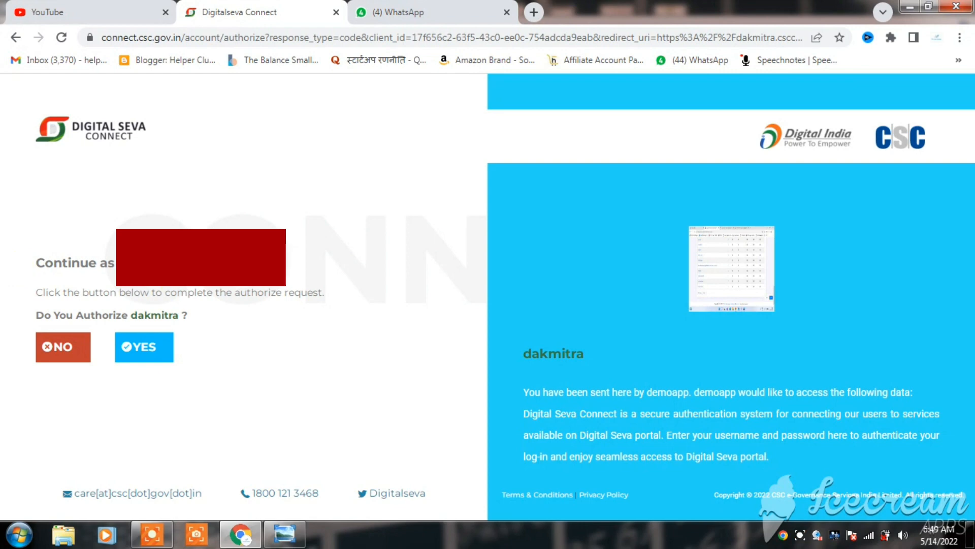
left_click(151, 352)
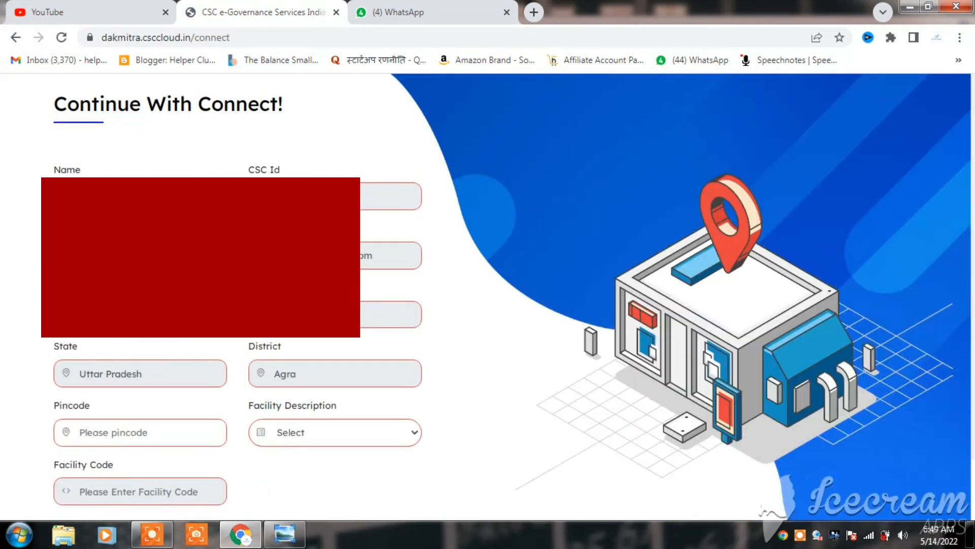
Enter the centre's pincode, choose Digner BO as the facility description, and proceed with the registration.
scroll(177, 327, "down", 1)
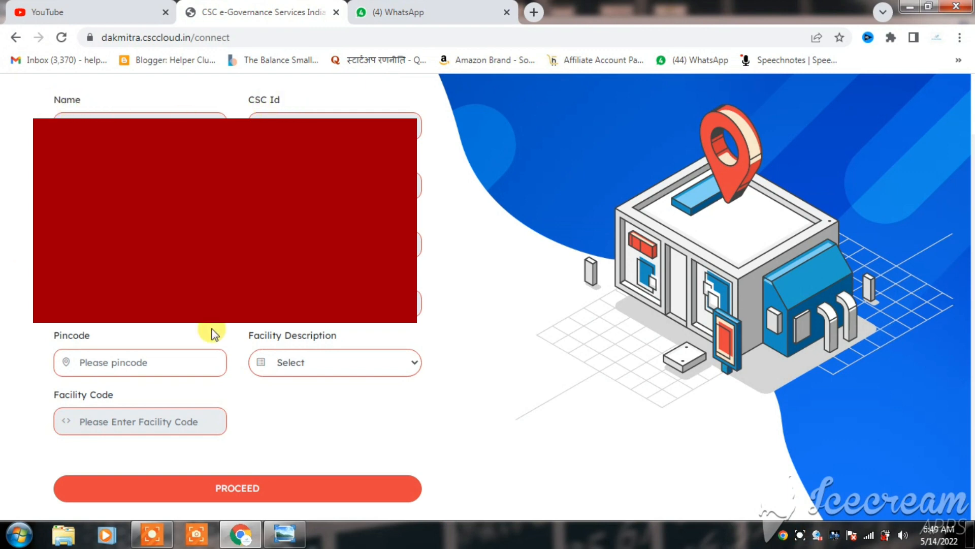
left_click(112, 362)
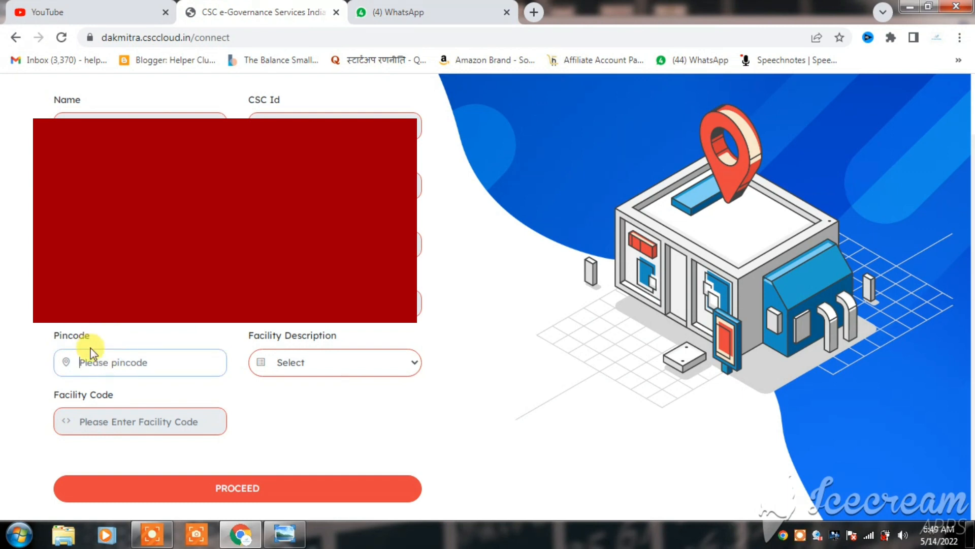
type("283125")
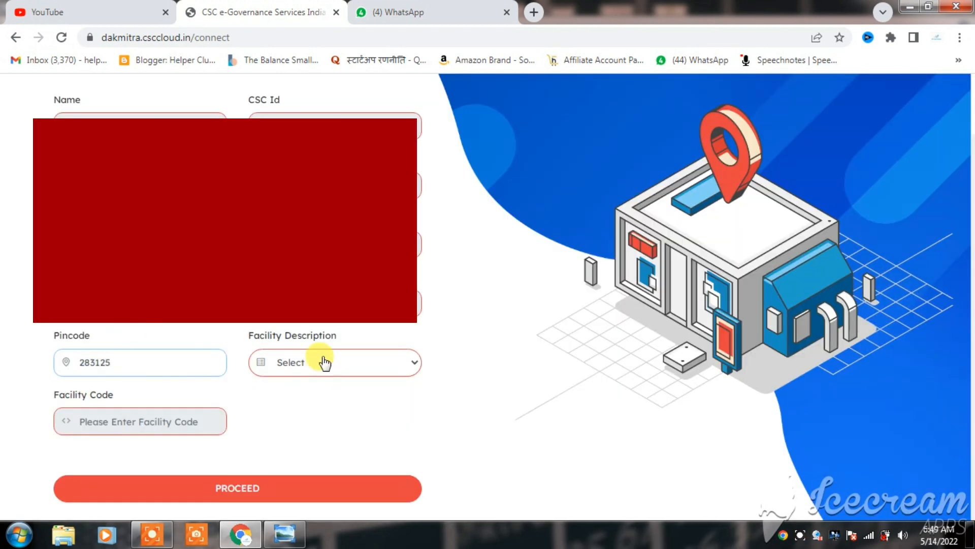
left_click(323, 362)
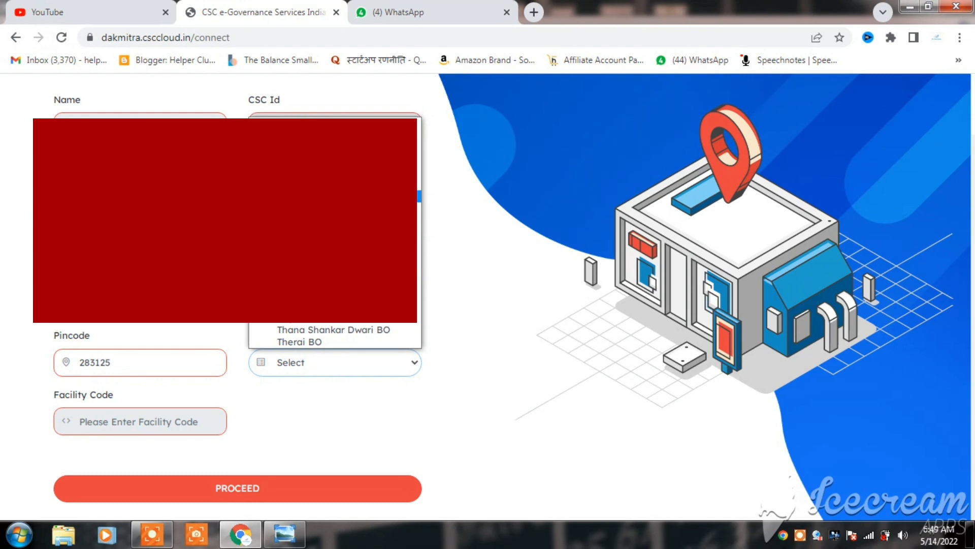
key("Return")
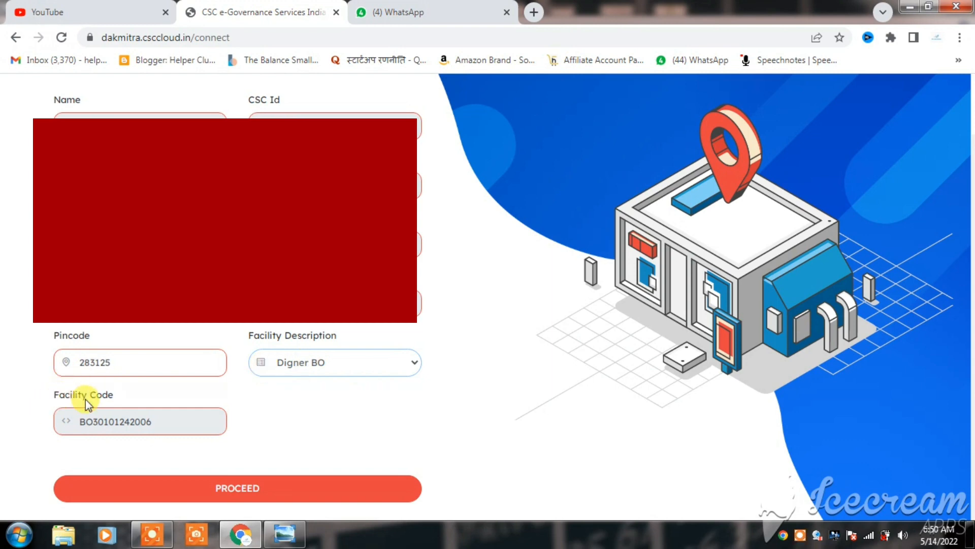
left_click(227, 489)
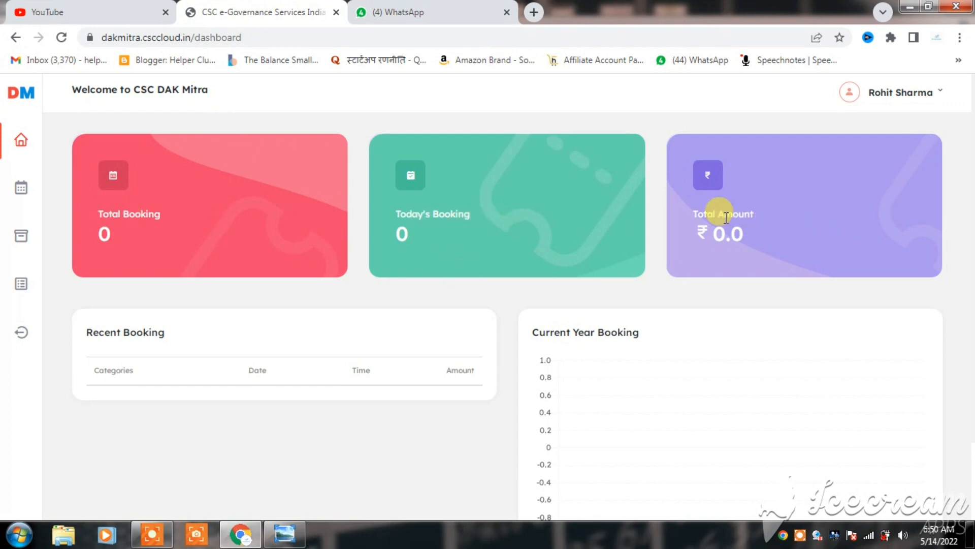
Review the dashboard's booking summaries and the options offered for the account.
scroll(726, 233, "down", 2)
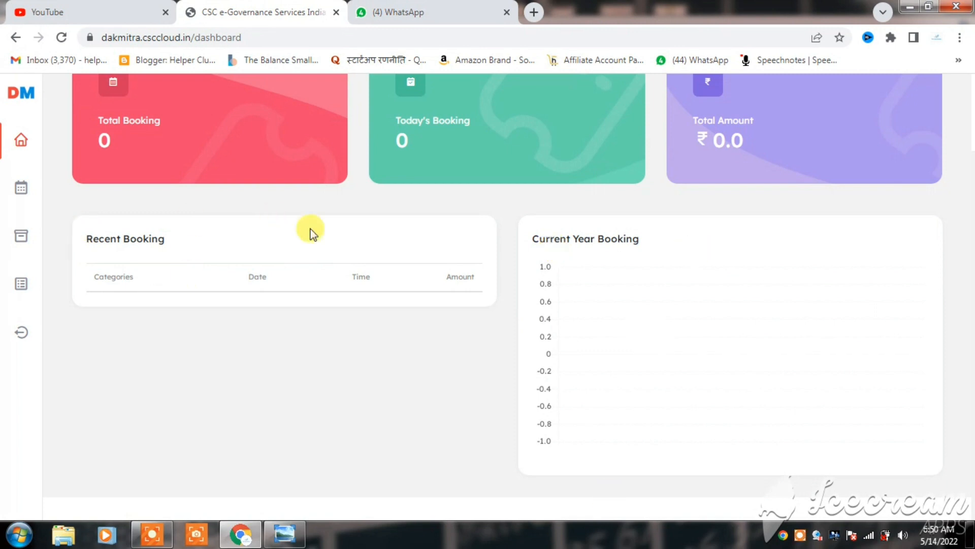
scroll(324, 246, "up", 2)
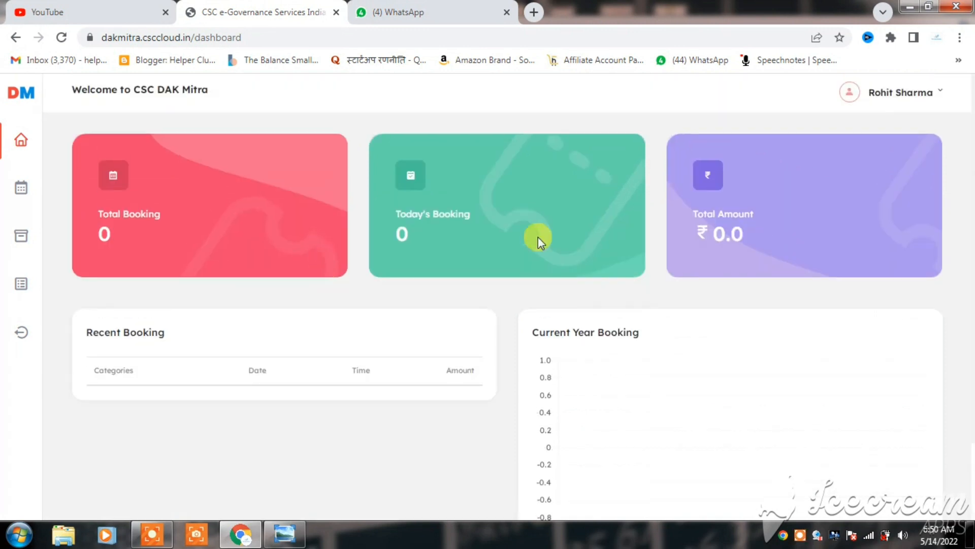
left_click(937, 94)
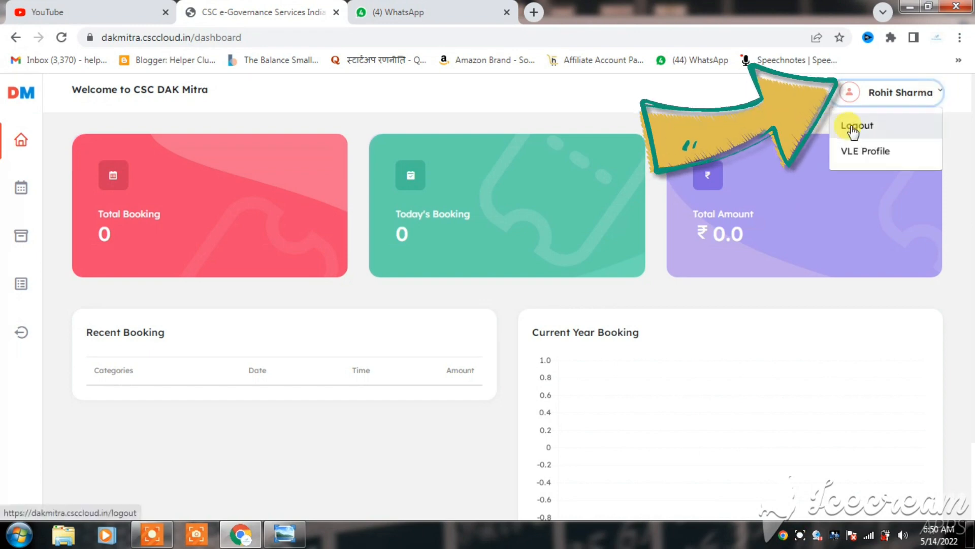
left_click(938, 97)
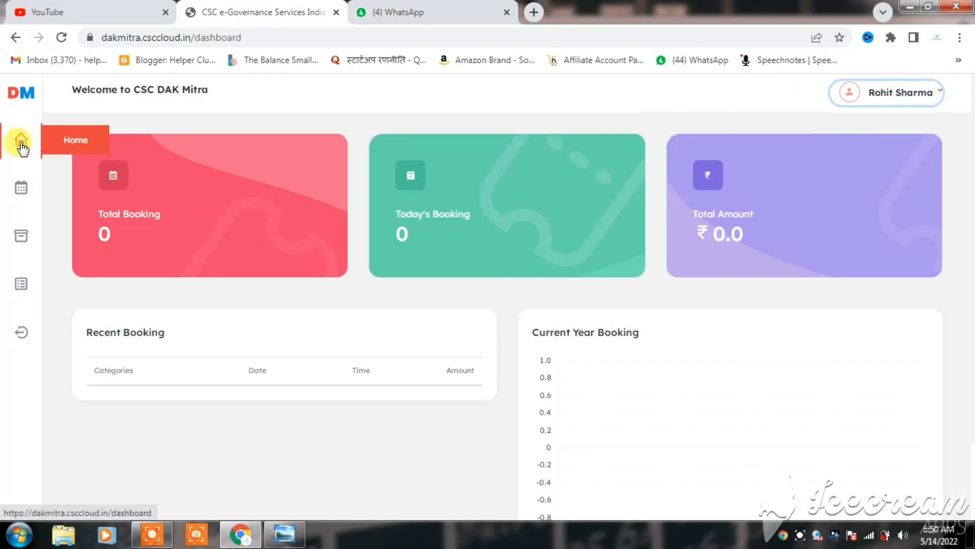
Open the booking details form and check its Domestic service type setting.
left_click(20, 187)
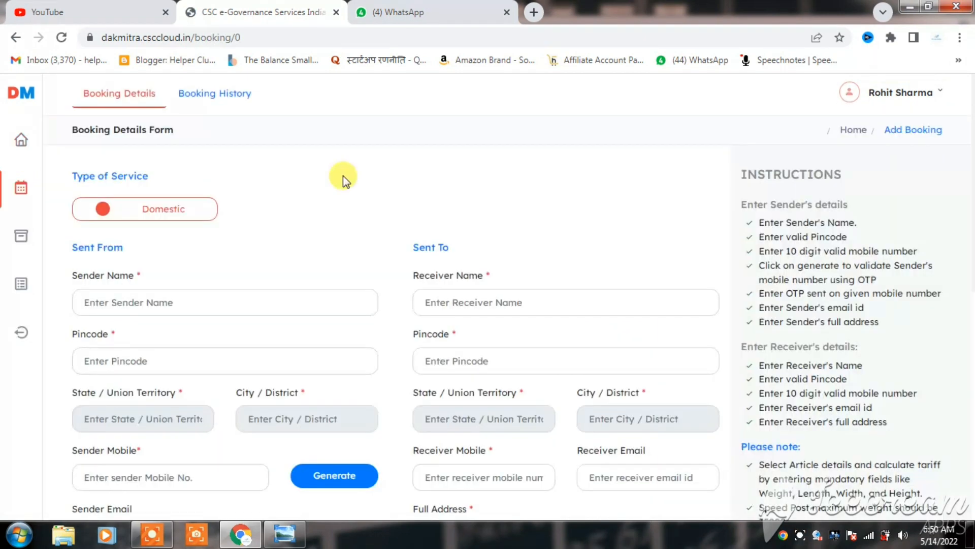
scroll(343, 175, "down", 4)
scroll(342, 175, "up", 3)
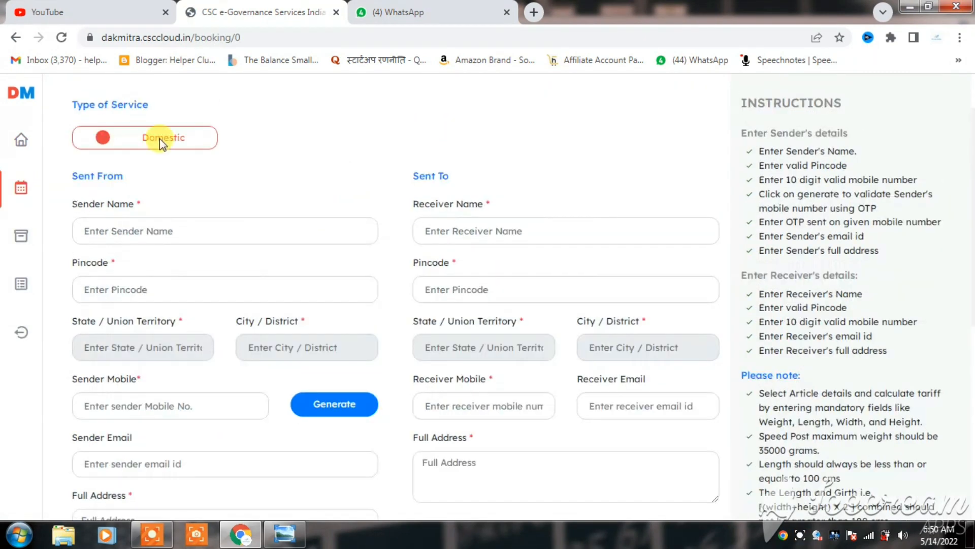
left_click(102, 137)
scroll(251, 147, "up", 1)
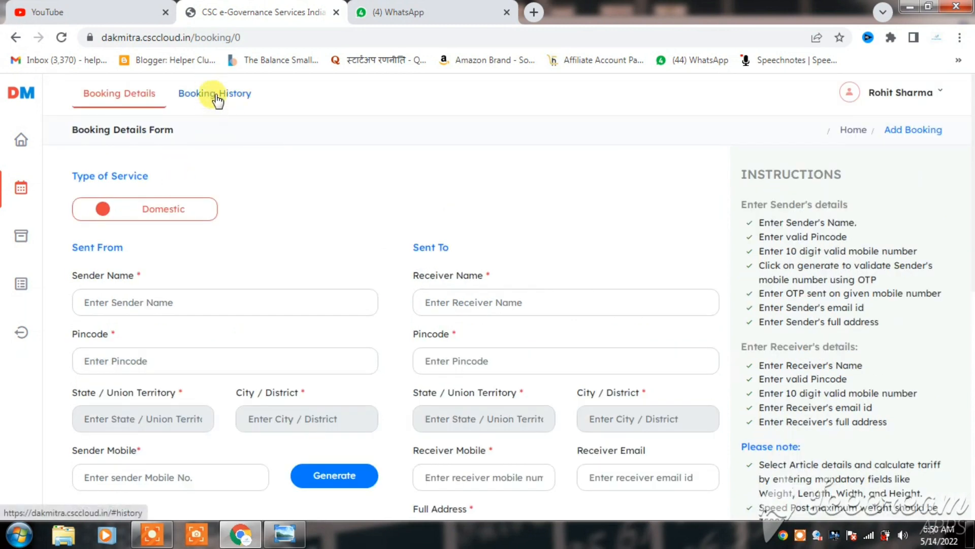
View the booking history, and return to the booking details form to skim its sections.
left_click(216, 90)
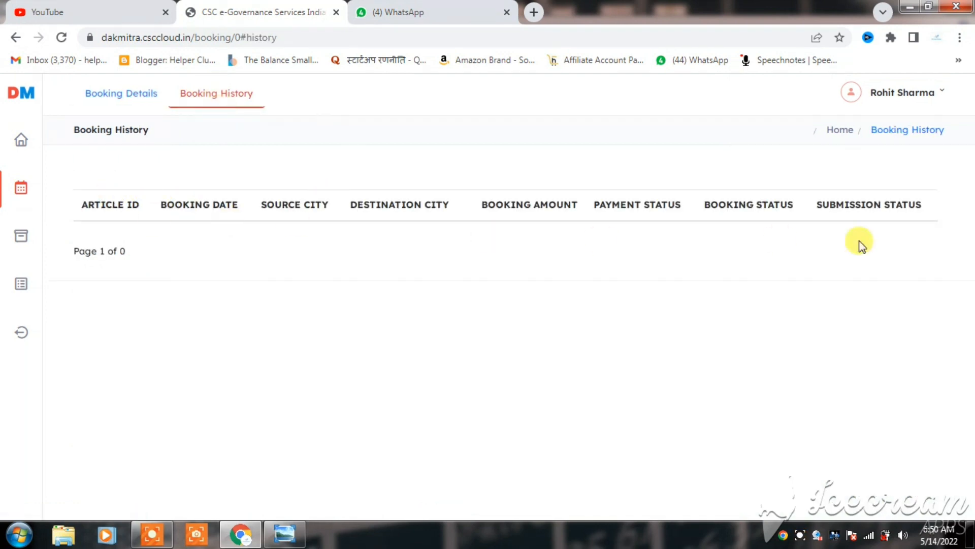
left_click(98, 102)
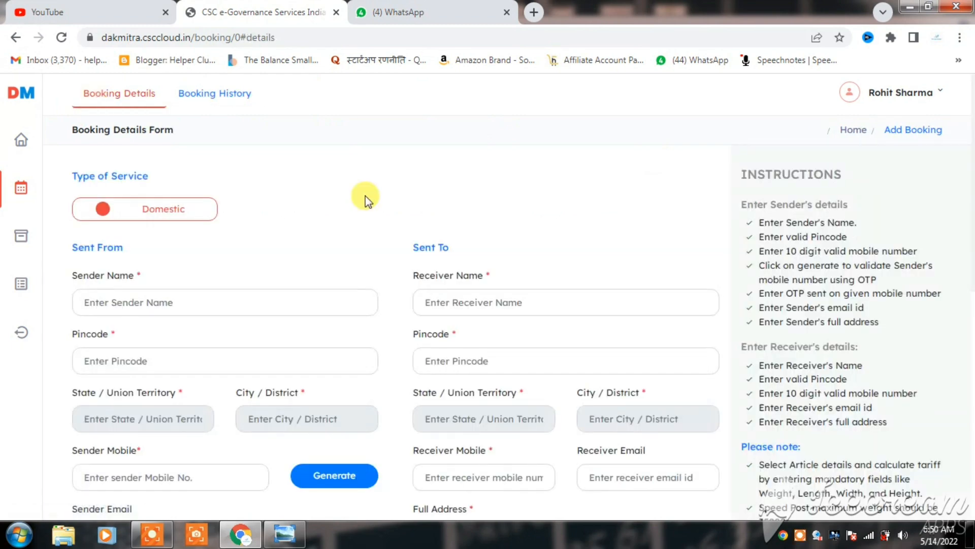
scroll(364, 196, "down", 1)
scroll(365, 196, "down", 4)
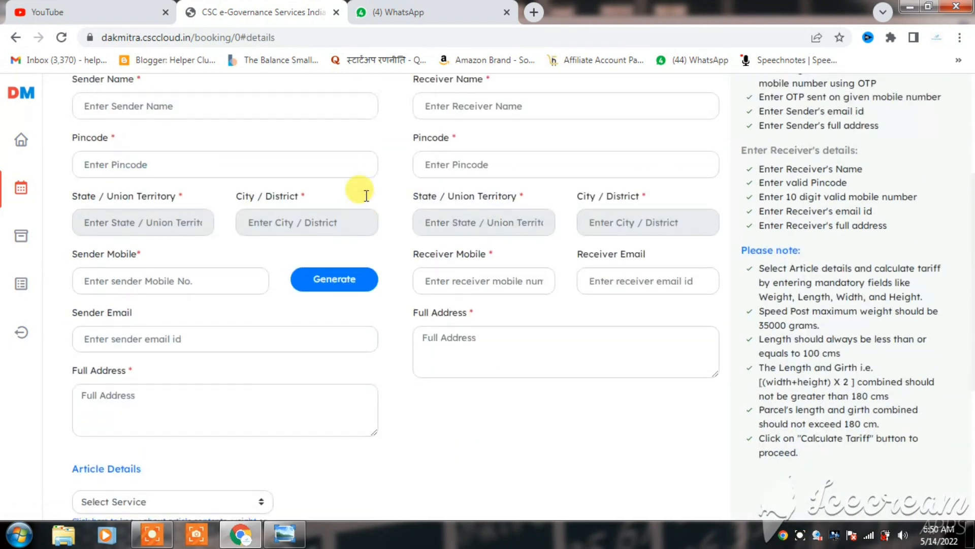
scroll(365, 196, "up", 1)
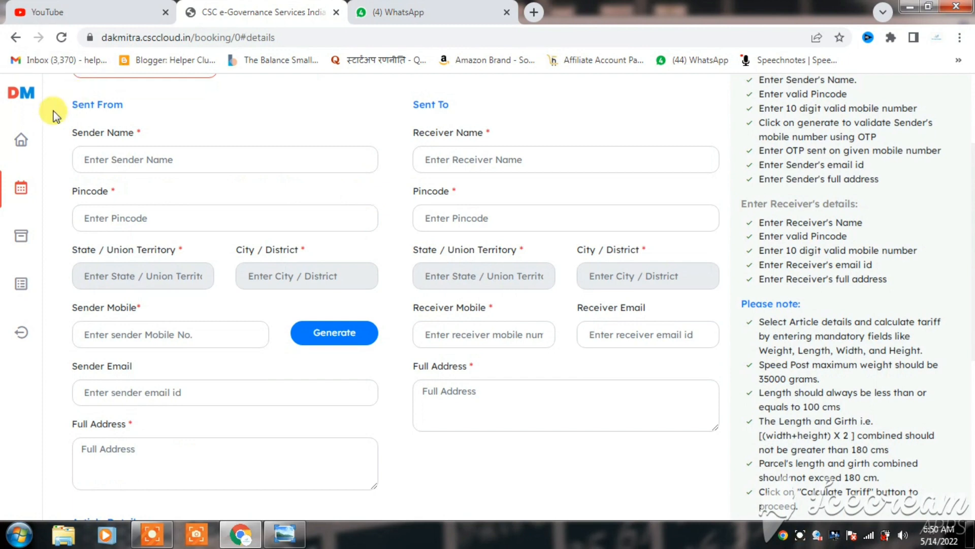
Examine the name, pincode, state and district fields for both the sender and the receiver.
left_click_drag(70, 107, 148, 108)
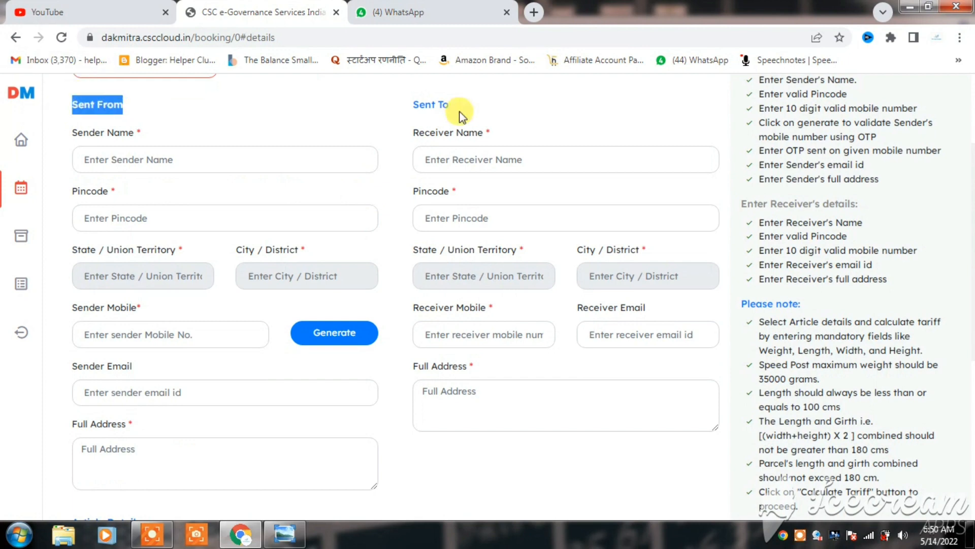
left_click_drag(411, 107, 465, 113)
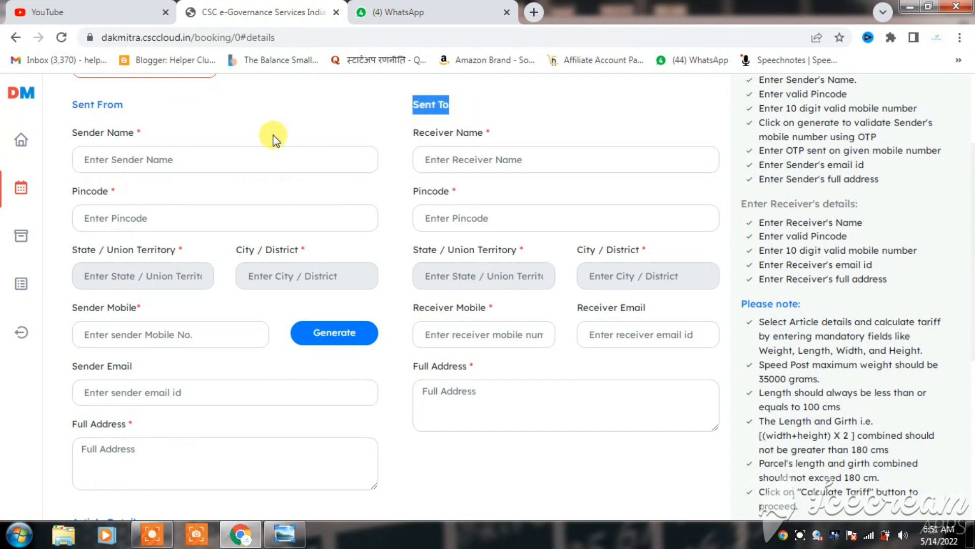
left_click(190, 159)
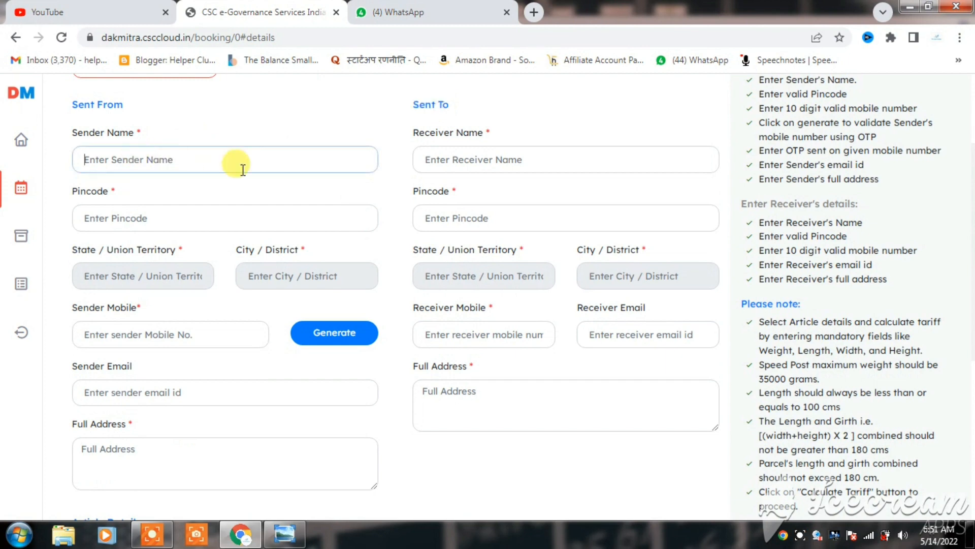
left_click(434, 157)
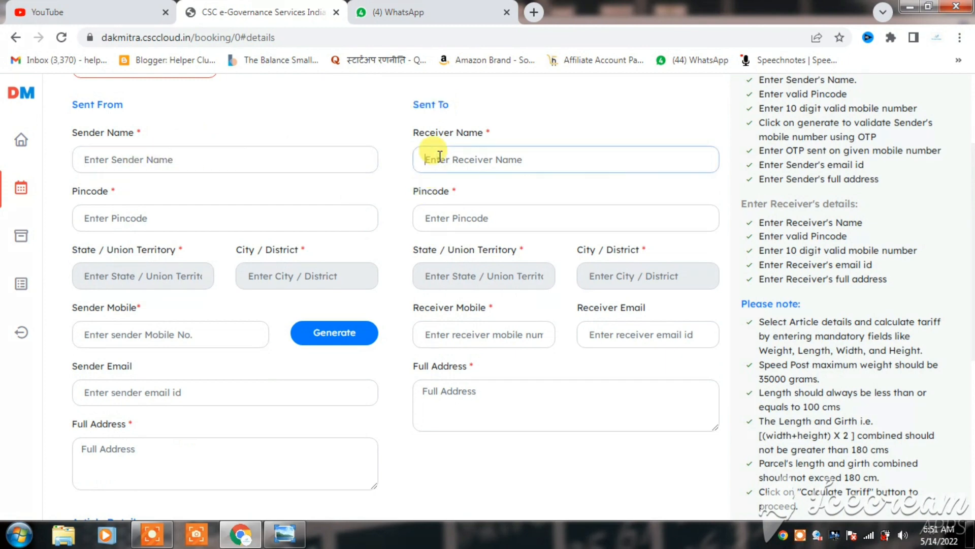
left_click(191, 213)
left_click(504, 223)
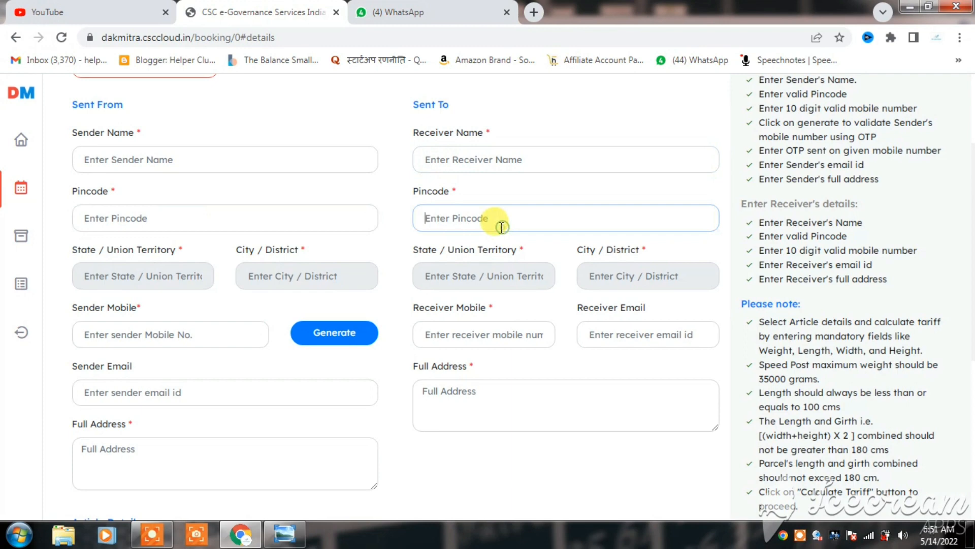
left_click(97, 266)
left_click(261, 266)
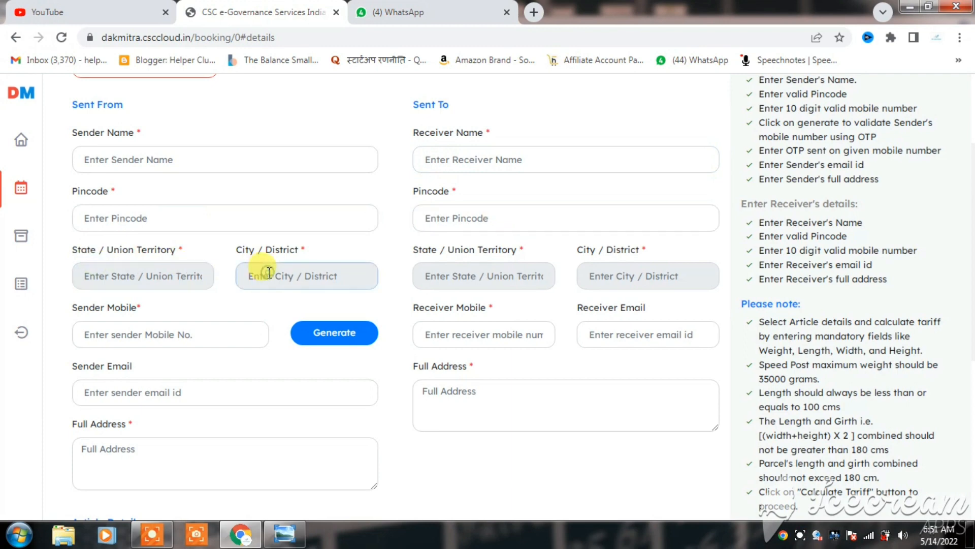
left_click(602, 283)
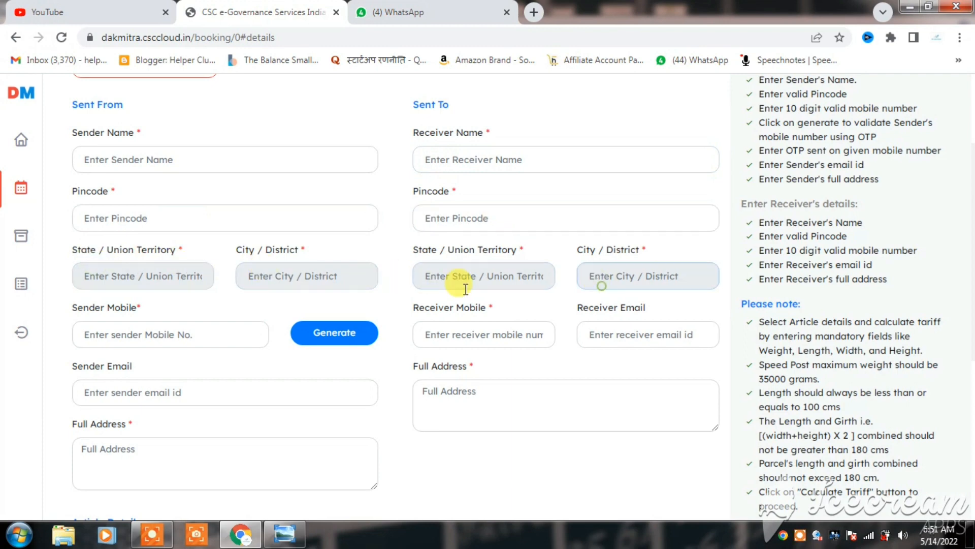
Examine the sender's and receiver's mobile and full address fields and the receiver's email field.
left_click(163, 334)
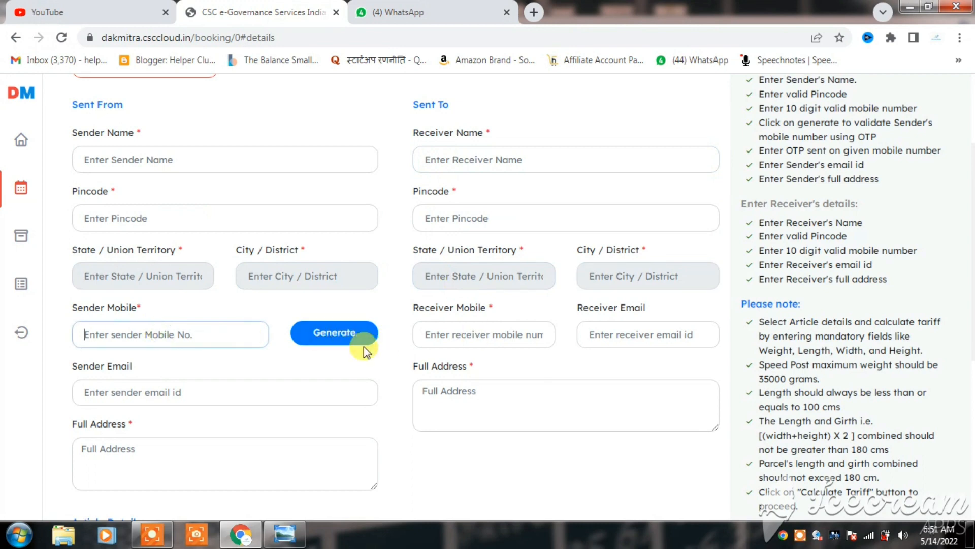
left_click(447, 342)
left_click(628, 333)
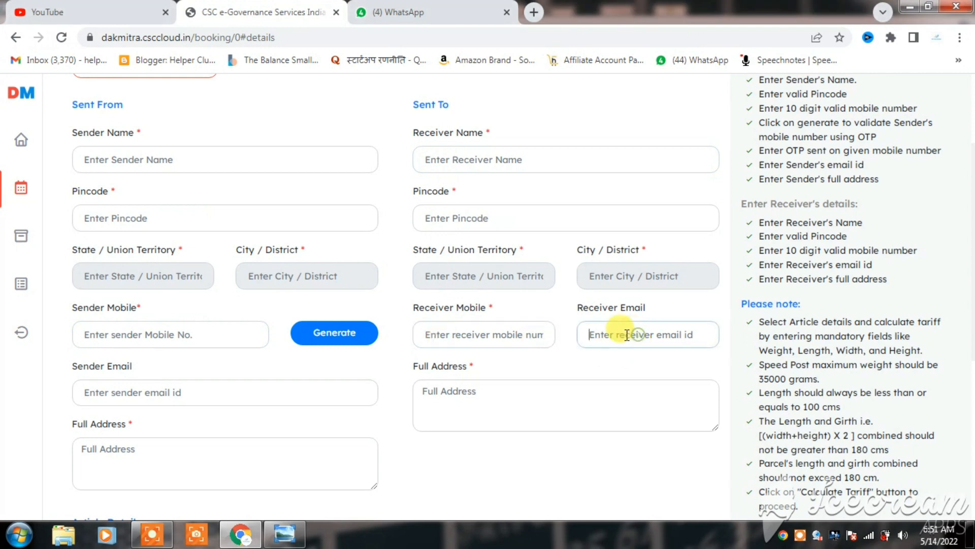
scroll(426, 341, "down", 3)
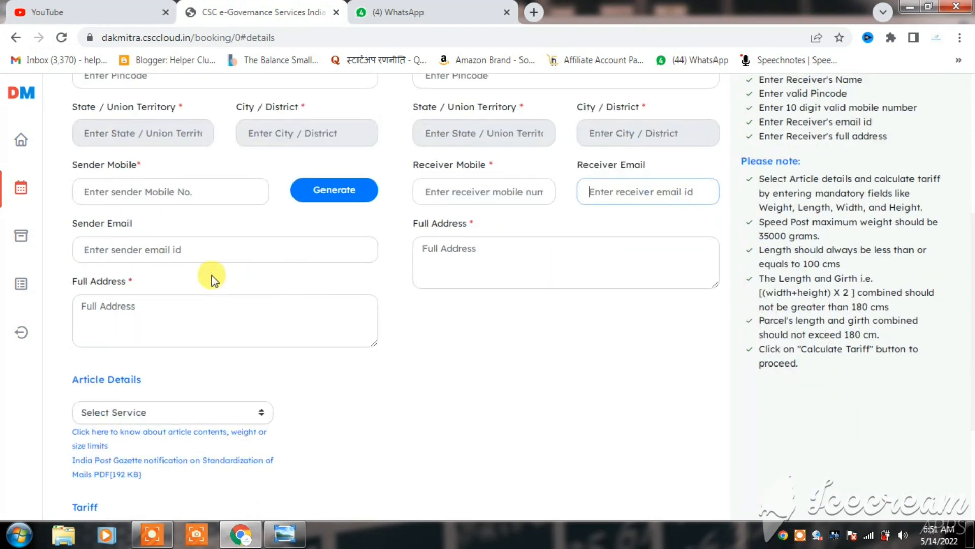
left_click(202, 318)
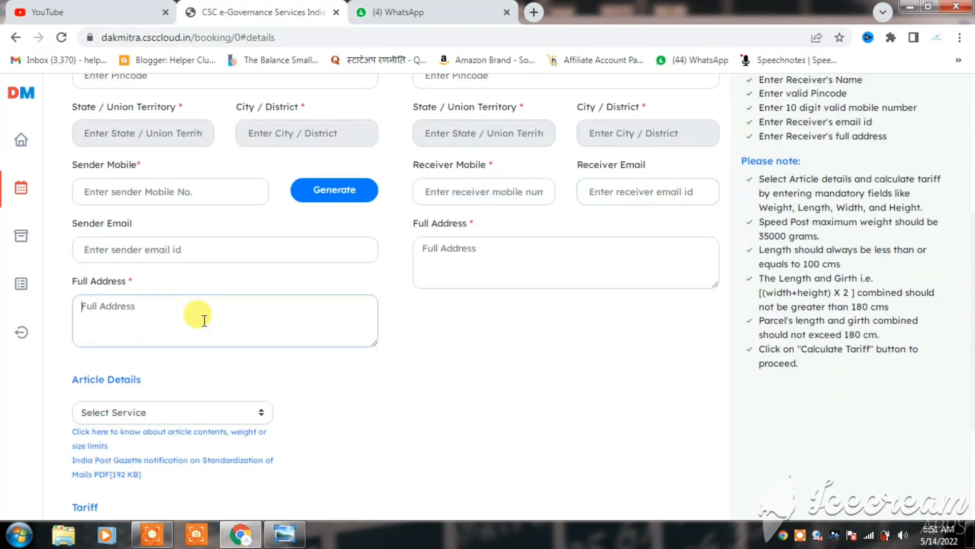
left_click(430, 265)
Choose Speed Post as the service in the booking form's article details.
scroll(430, 299, "down", 4)
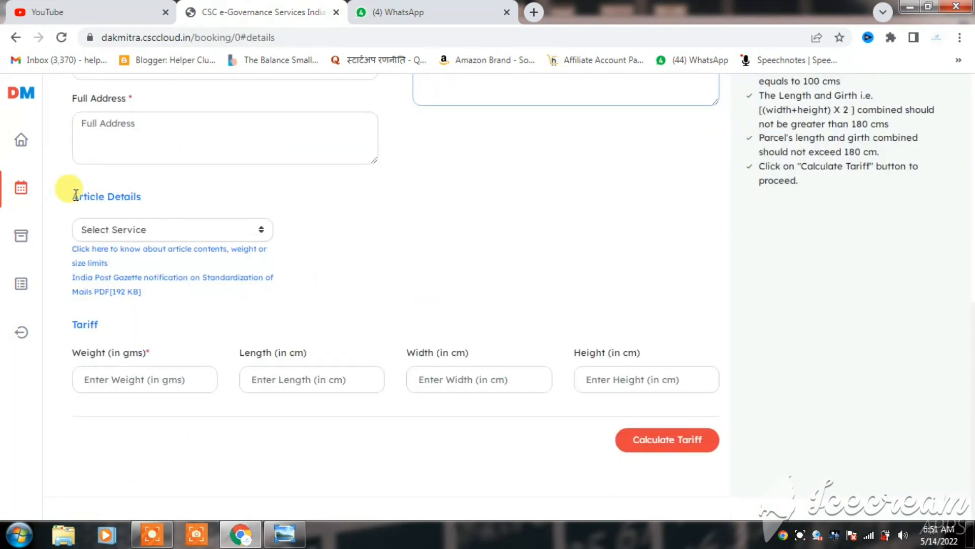
left_click_drag(75, 195, 181, 205)
left_click(181, 205)
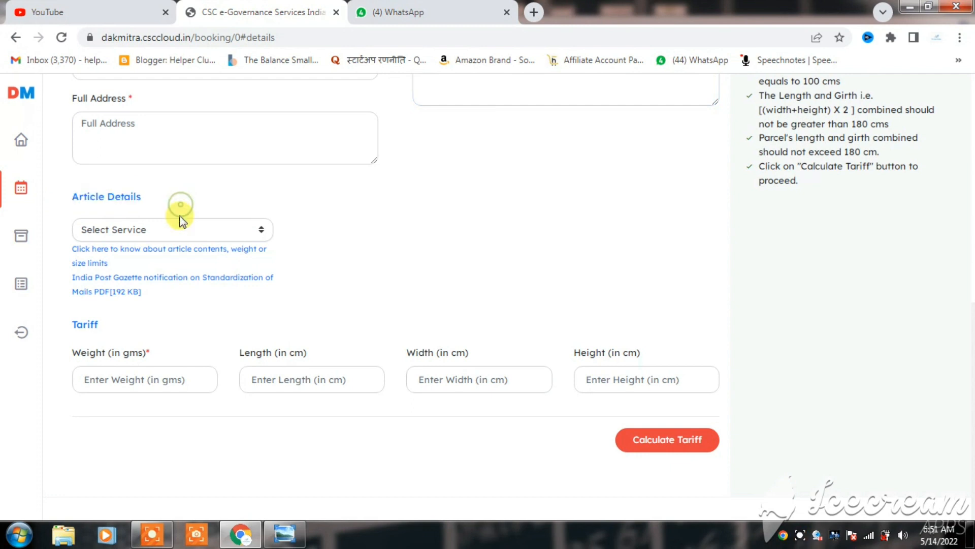
left_click(182, 226)
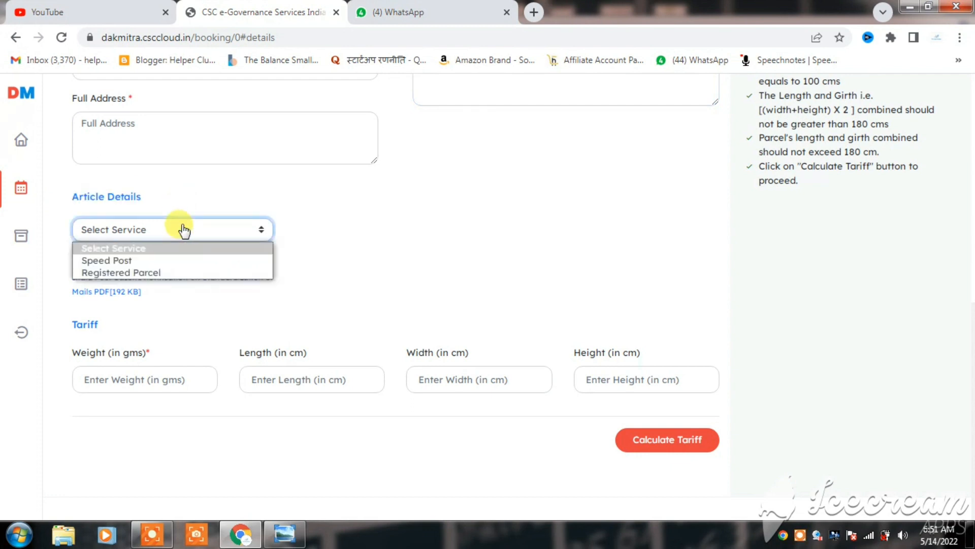
left_click(179, 261)
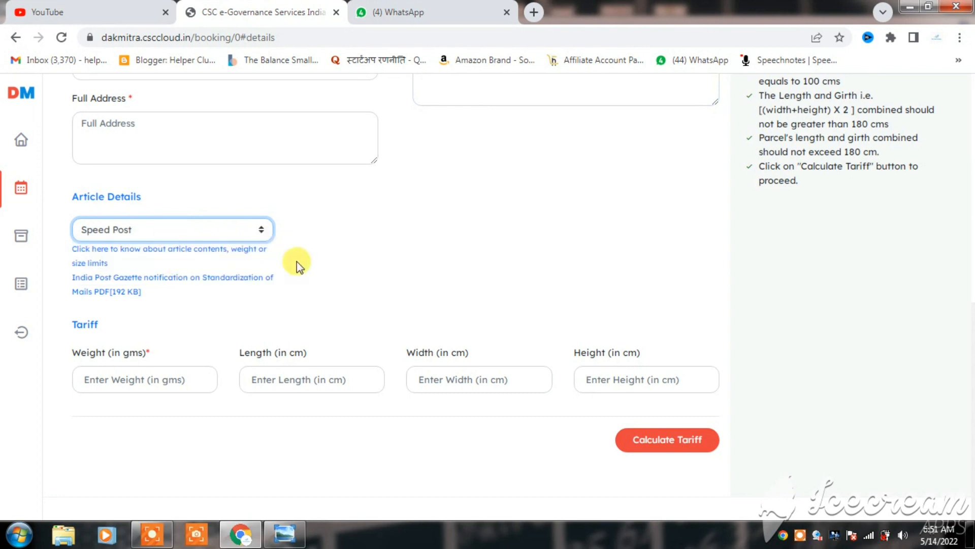
Examine the weight, length, width and height fields in the Tariff section.
left_click(131, 369)
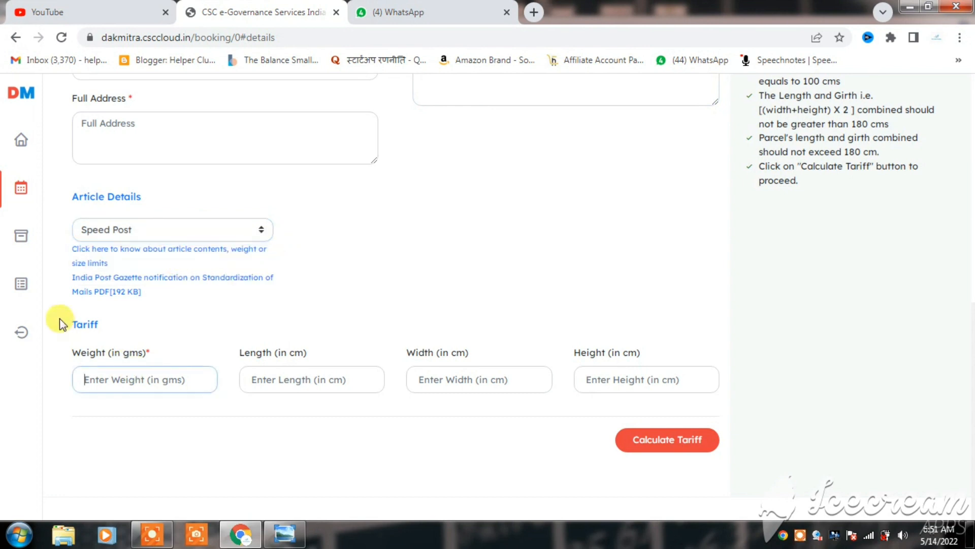
left_click_drag(68, 351, 145, 355)
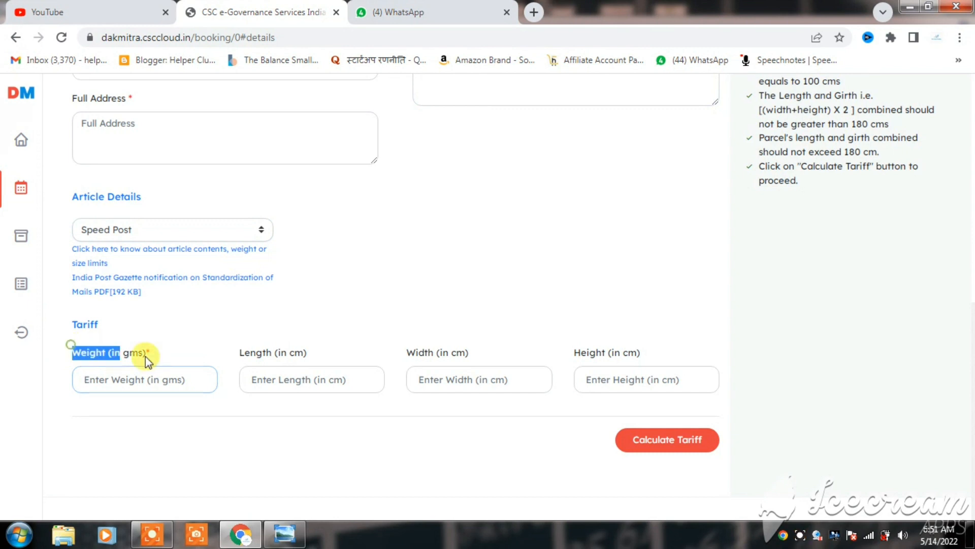
left_click(164, 352)
left_click(156, 381)
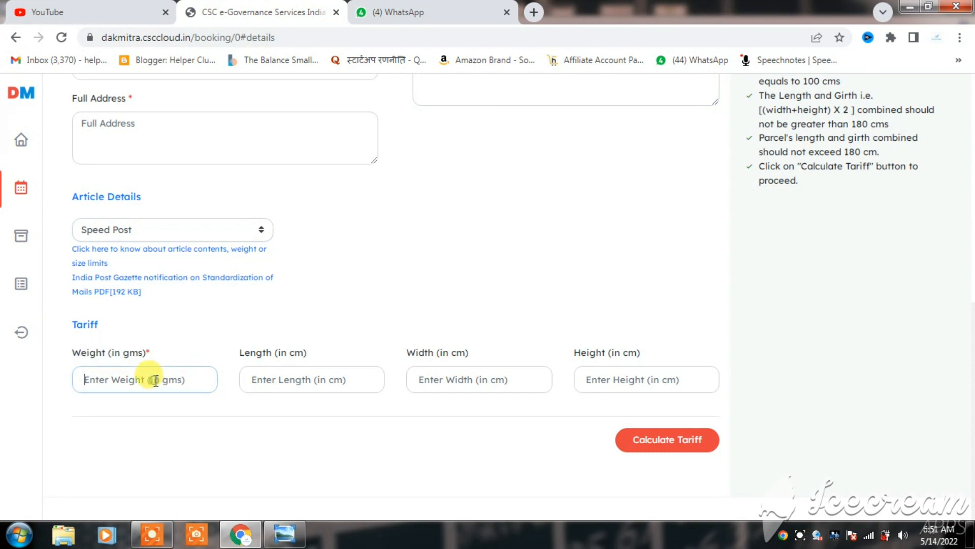
left_click(259, 381)
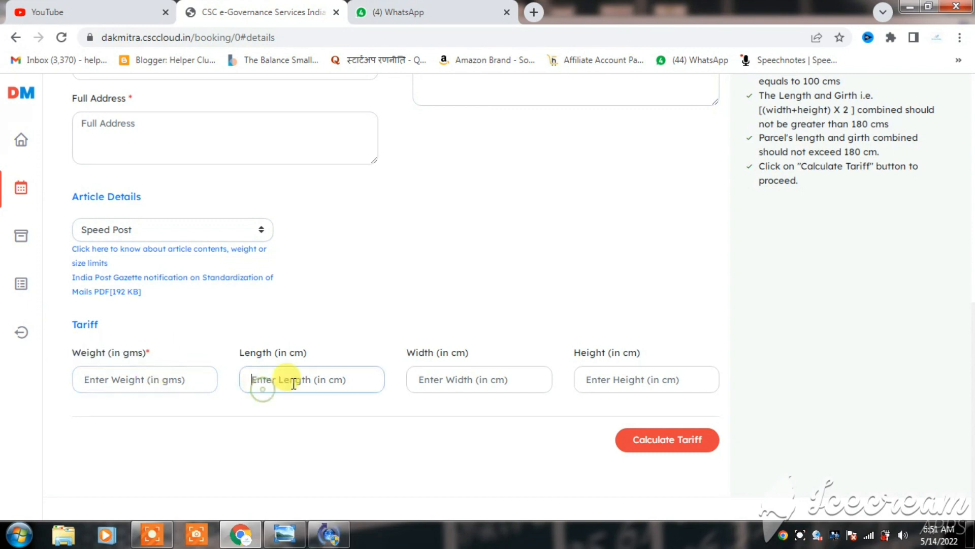
left_click(474, 379)
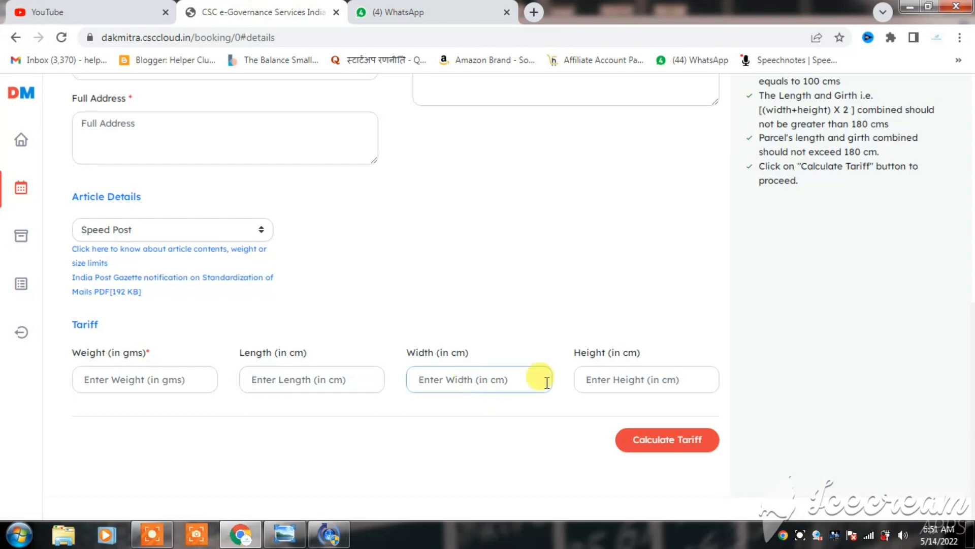
left_click(593, 384)
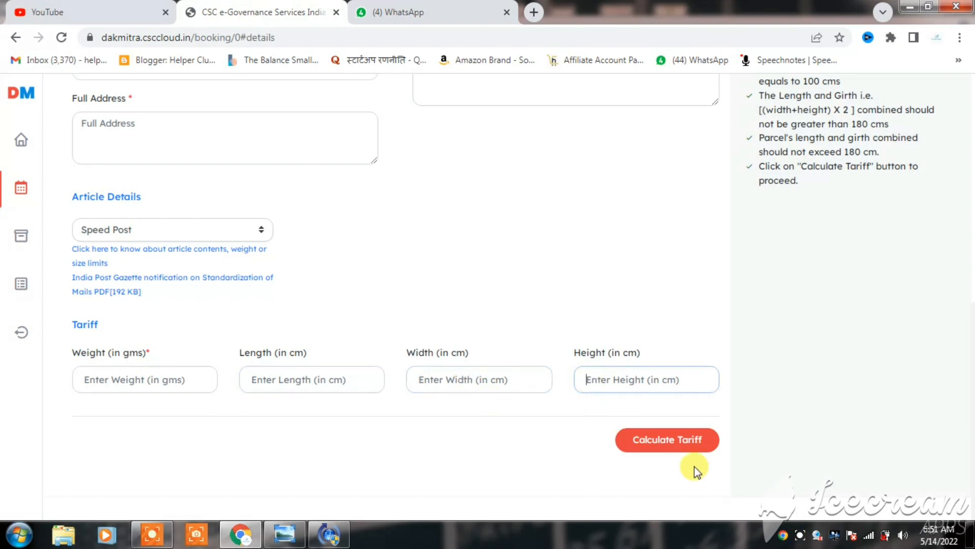
left_click(802, 533)
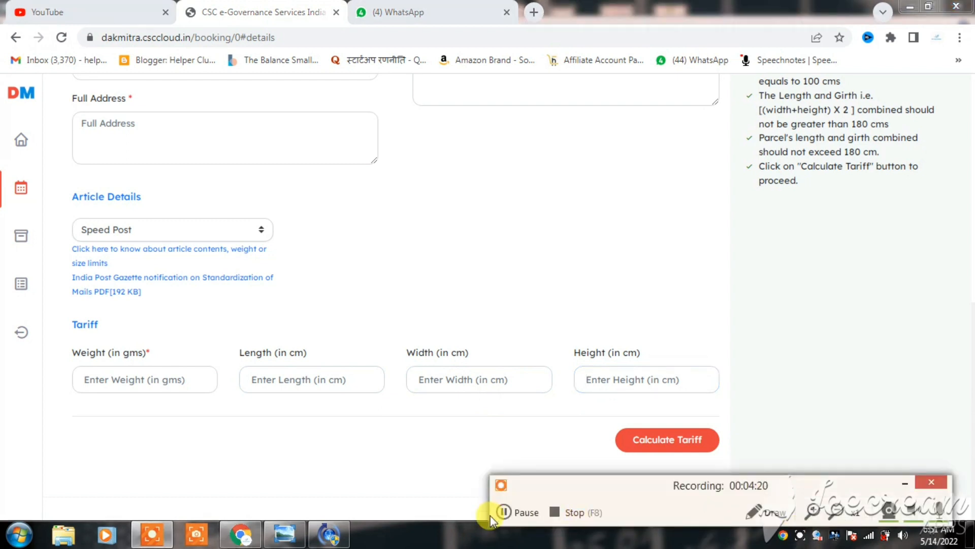
left_click(515, 509)
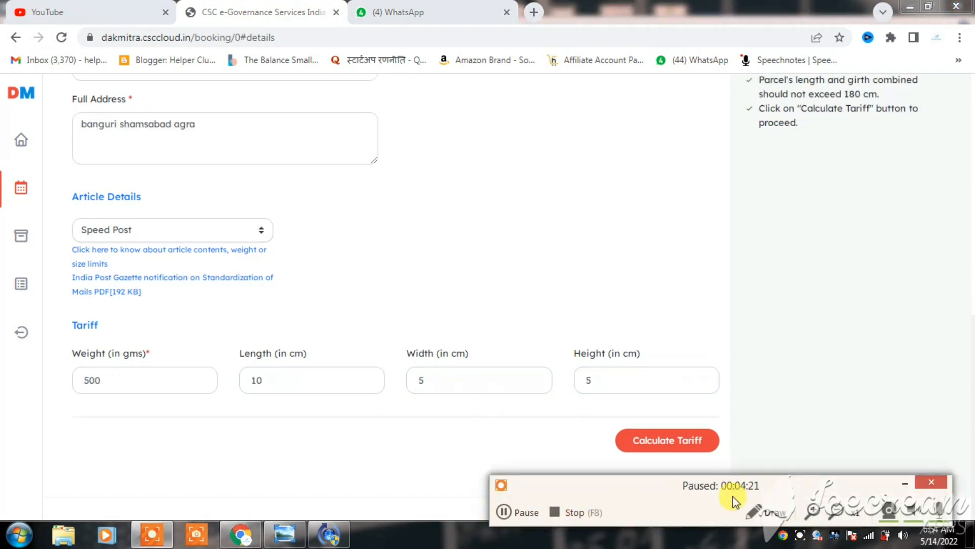
left_click(909, 482)
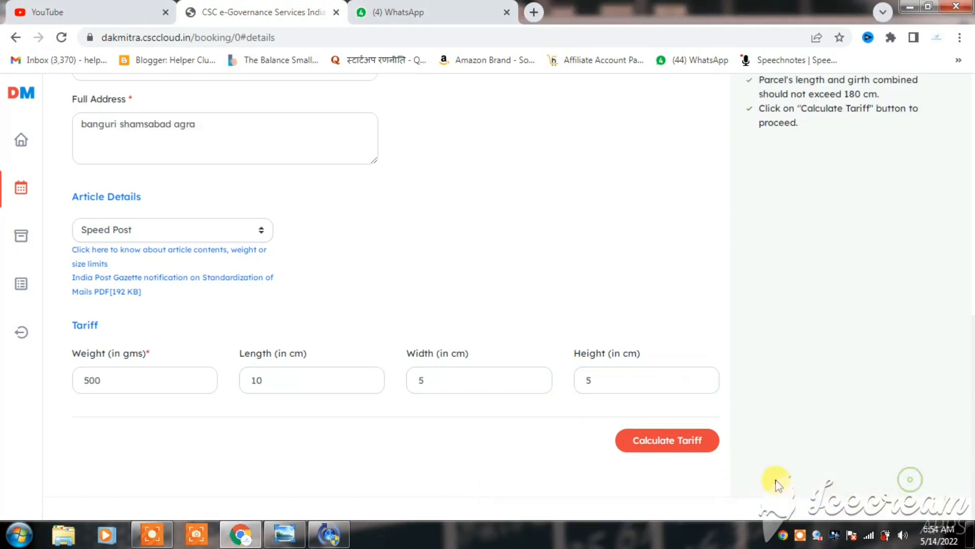
Calculate the parcel's tariff and review the base tariff, GST and total amount.
left_click(653, 437)
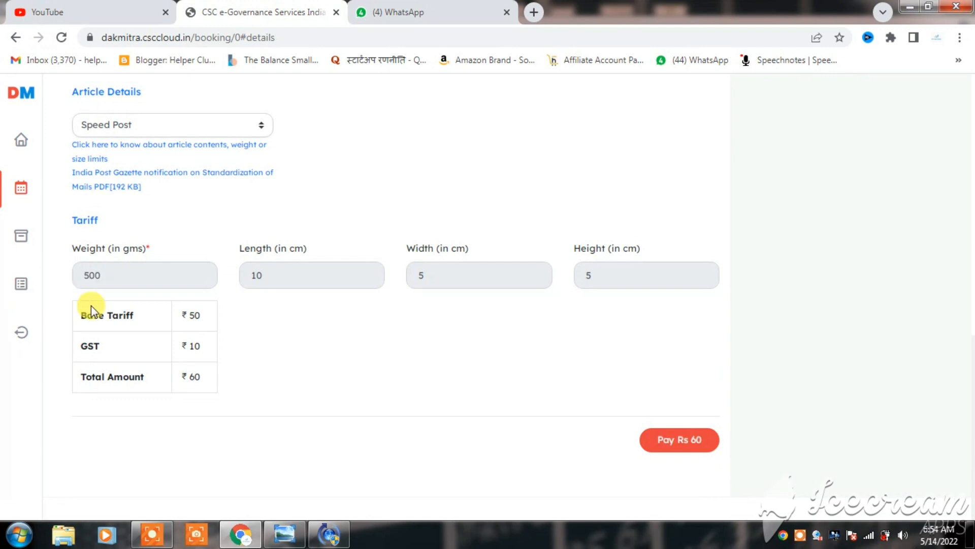
left_click_drag(92, 311, 203, 386)
left_click(112, 355)
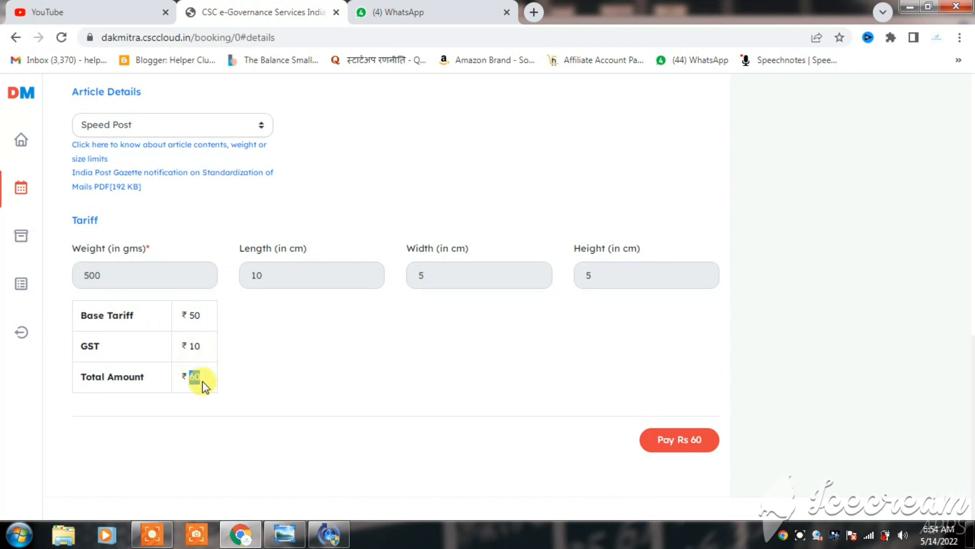
left_click(391, 382)
Try to pay for the booking, dismiss the notice, and validate the verification code for the sender's mobile number.
left_click(686, 439)
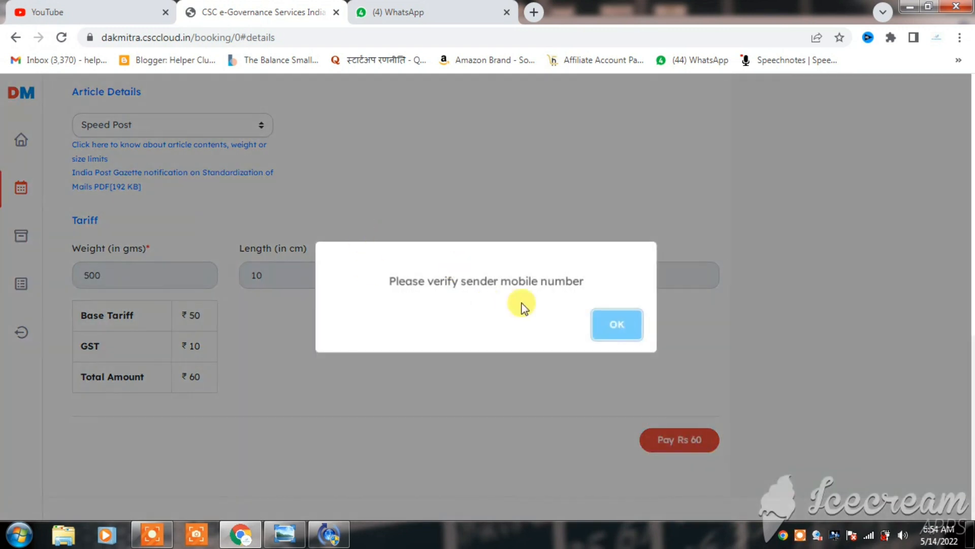
left_click(616, 327)
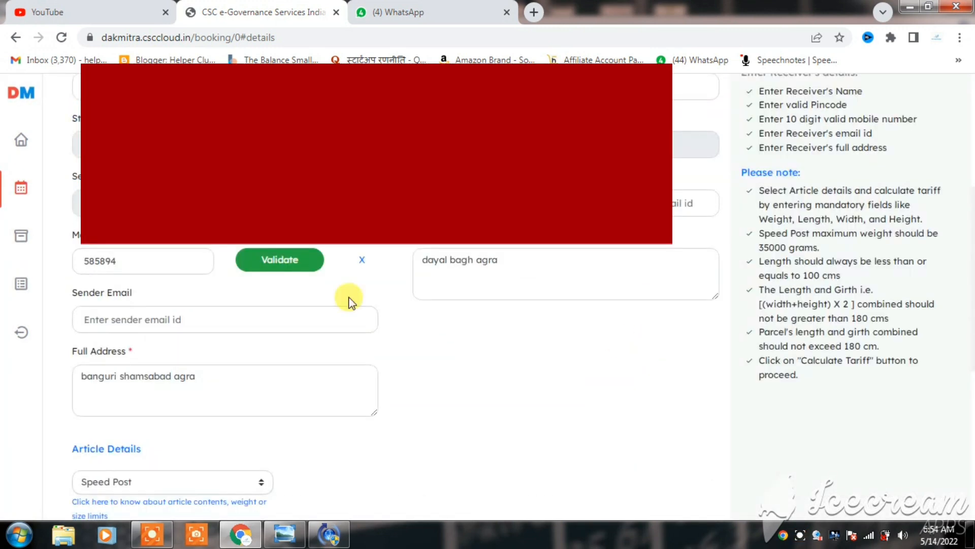
left_click(276, 261)
Proceed to the wallet payment for the Speed Post booking and submit the prefilled wallet password for validation.
scroll(276, 260, "down", 1)
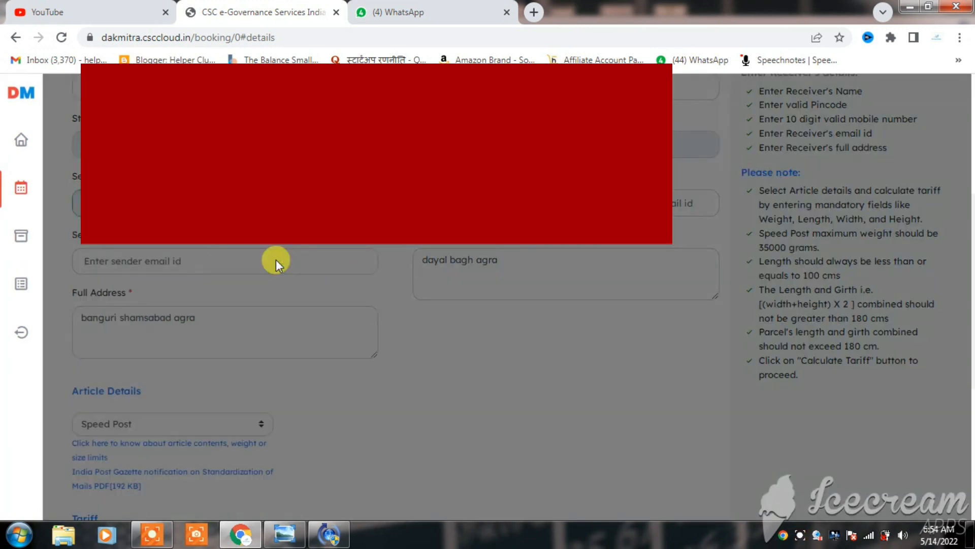
scroll(458, 304, "down", 3)
scroll(458, 304, "down", 3)
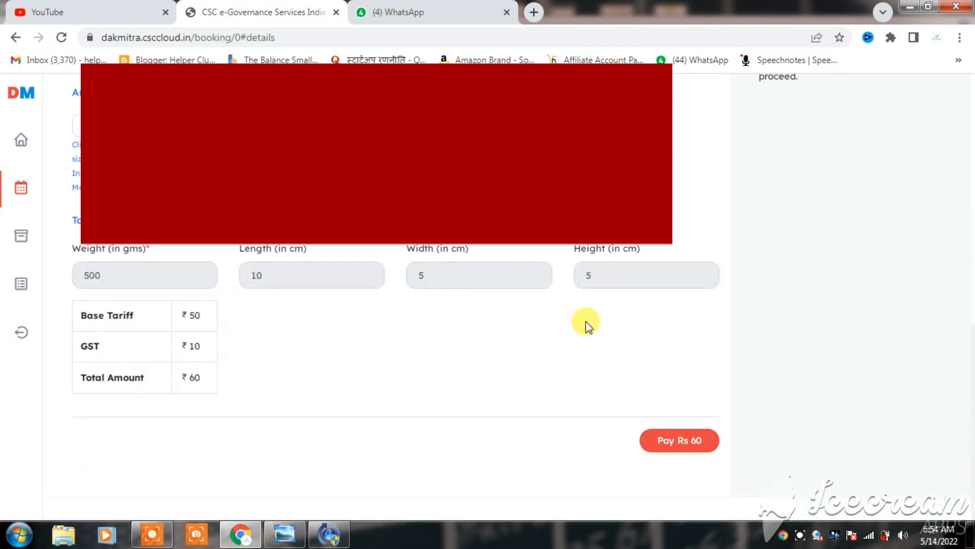
left_click(671, 451)
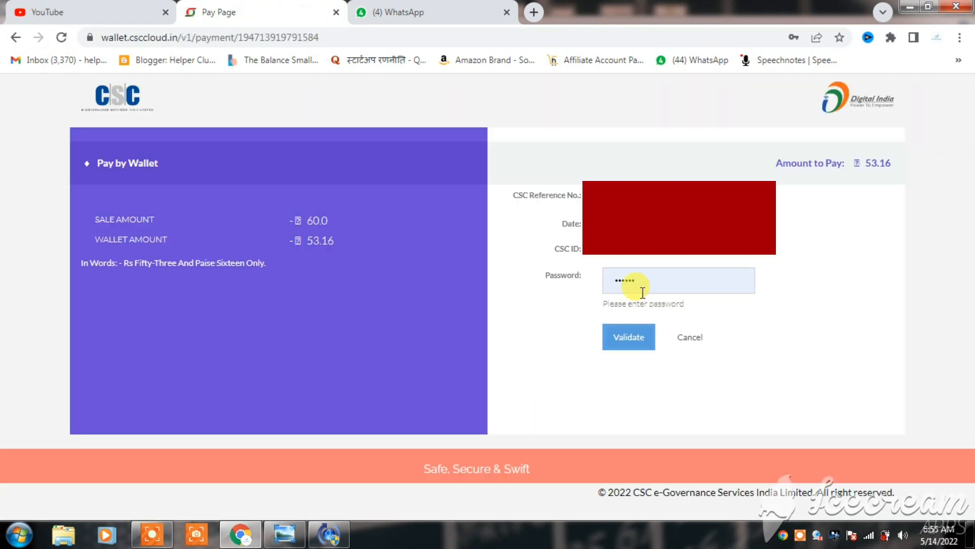
left_click(642, 278)
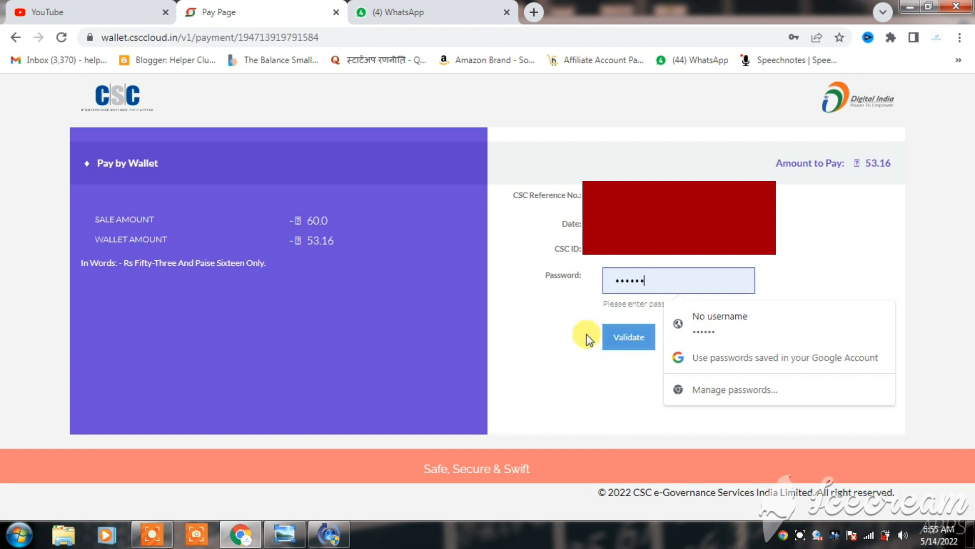
left_click(626, 337)
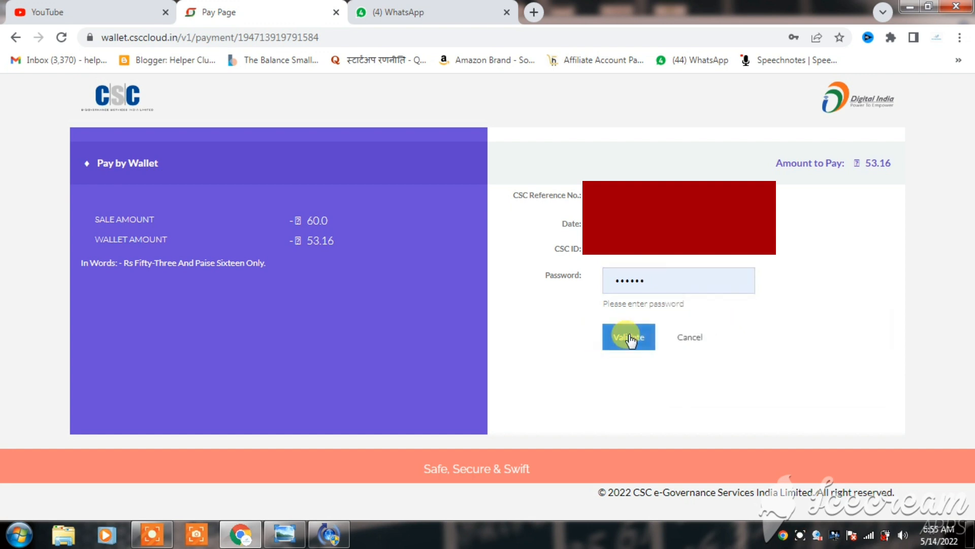
left_click(801, 536)
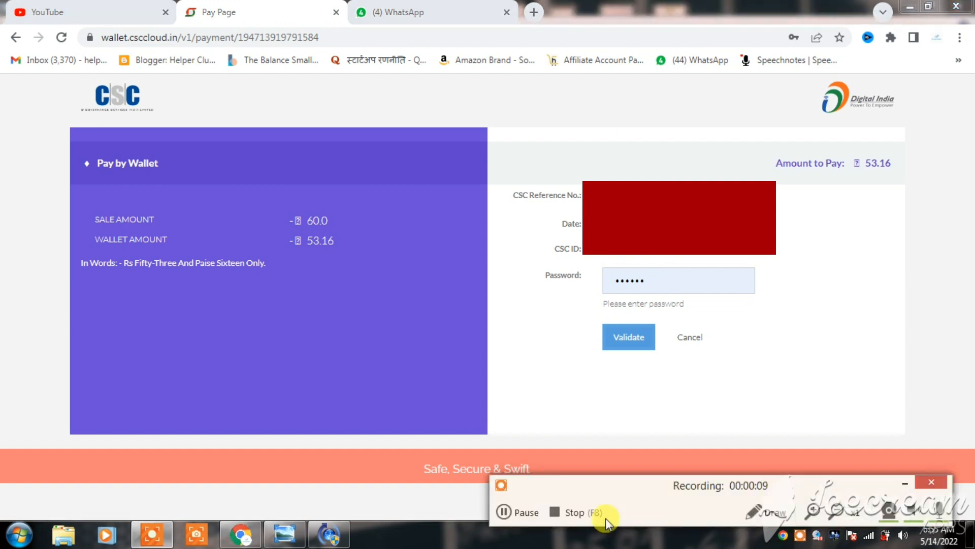
left_click(504, 511)
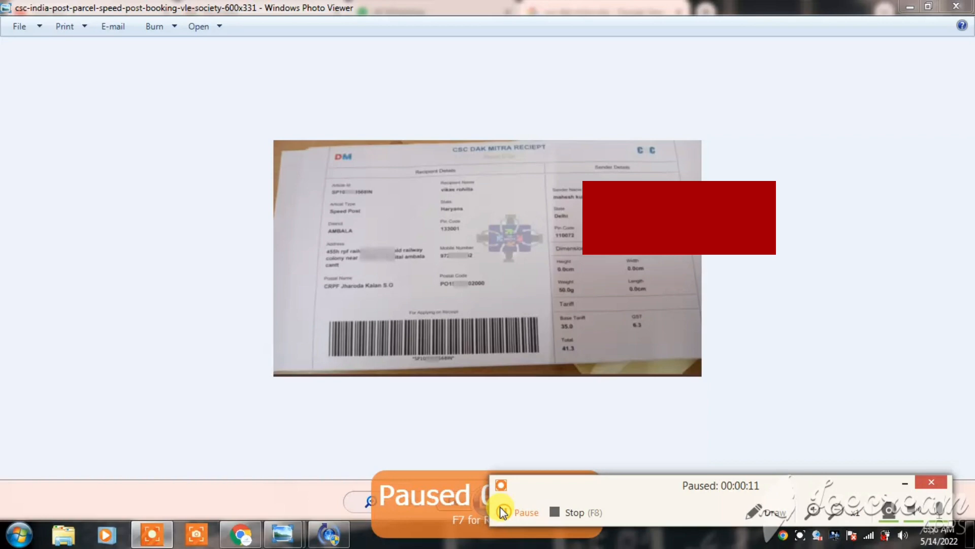
left_click(504, 511)
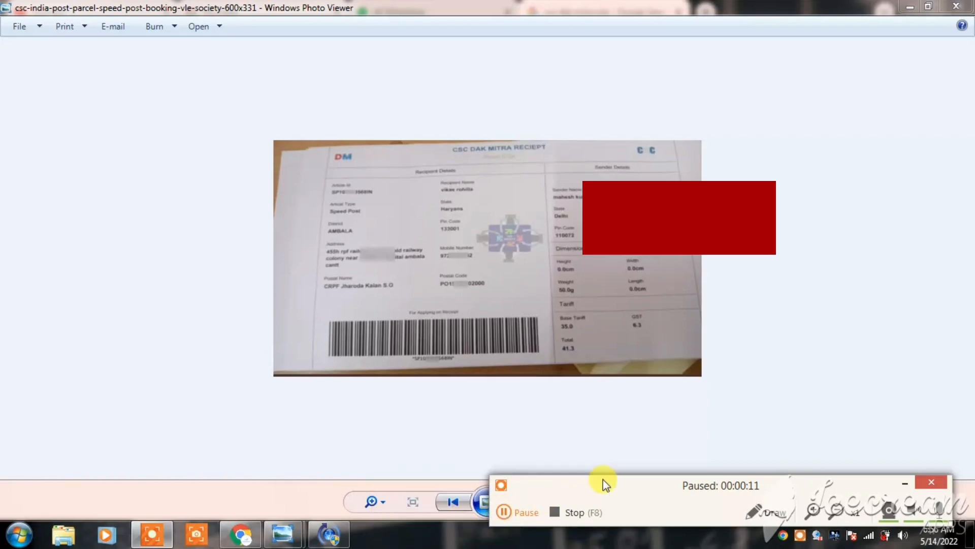
Enlarge the sample CSC Dak Mitra receipt and examine its recipient, sender, dimensions and tariff details.
left_click(896, 486)
scroll(292, 282, "up", 2)
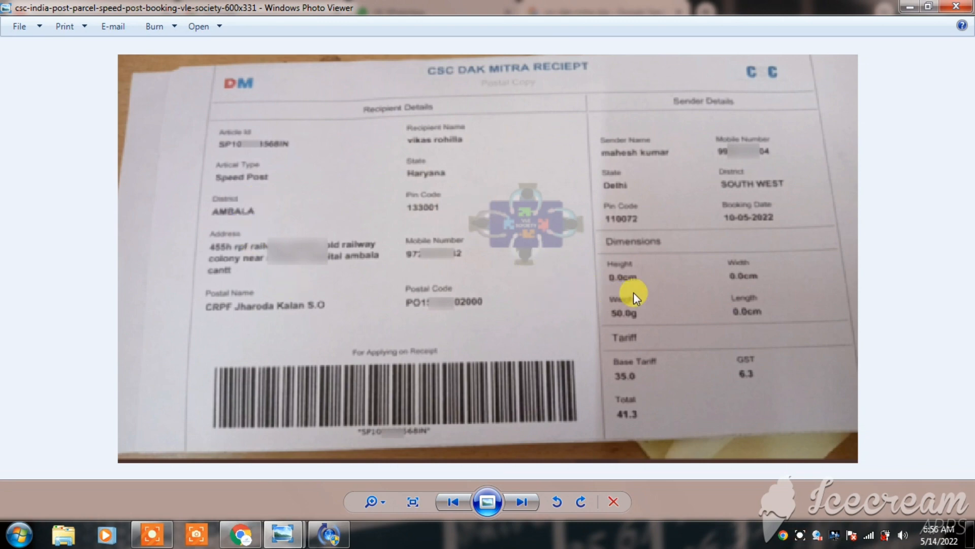
scroll(633, 291, "down", 1)
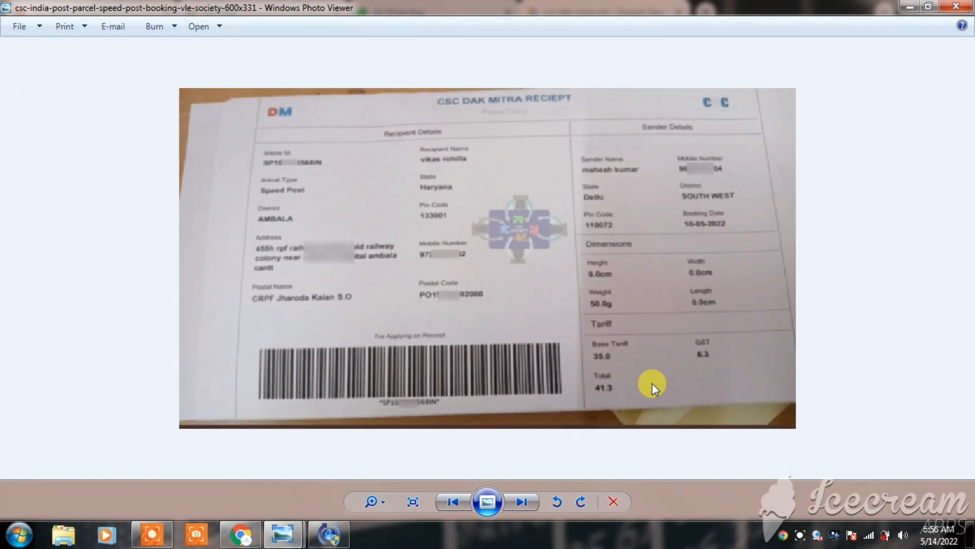
left_click(798, 537)
left_click(507, 513)
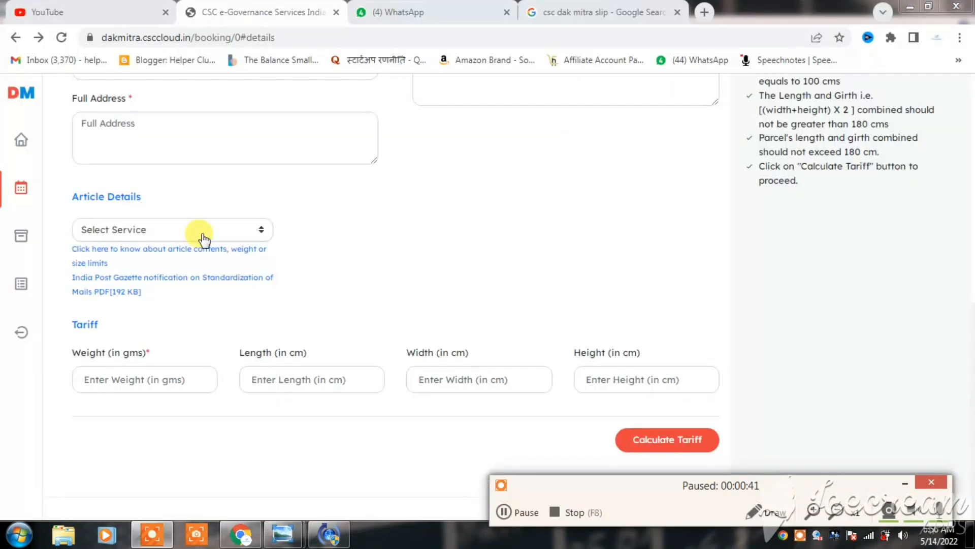
View the parcel tracking page with its Article Id field, and open the reports summary.
left_click(95, 237)
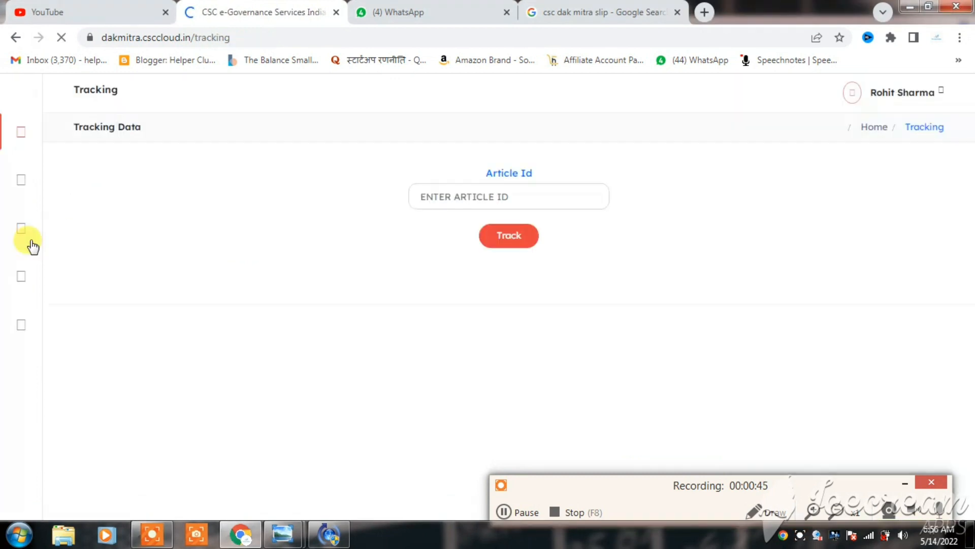
left_click(472, 198)
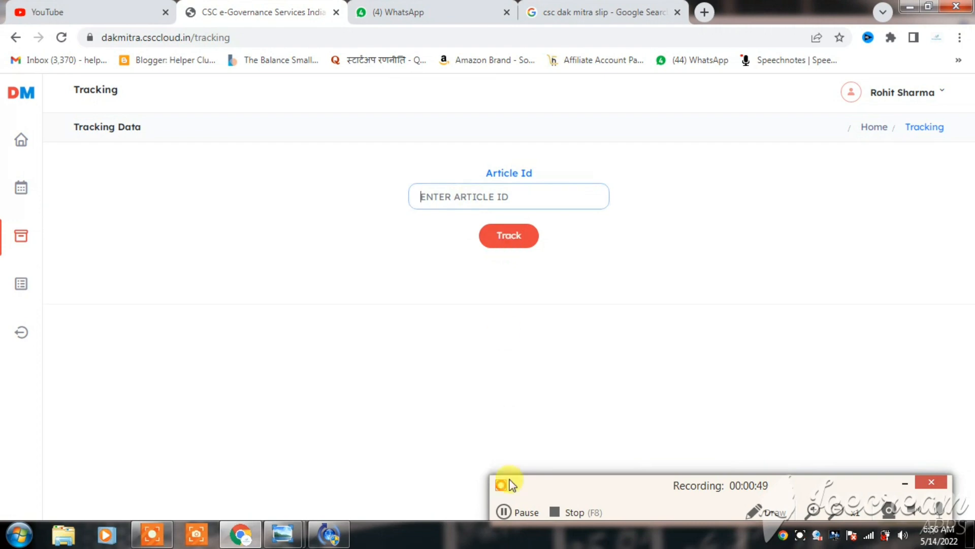
left_click(21, 284)
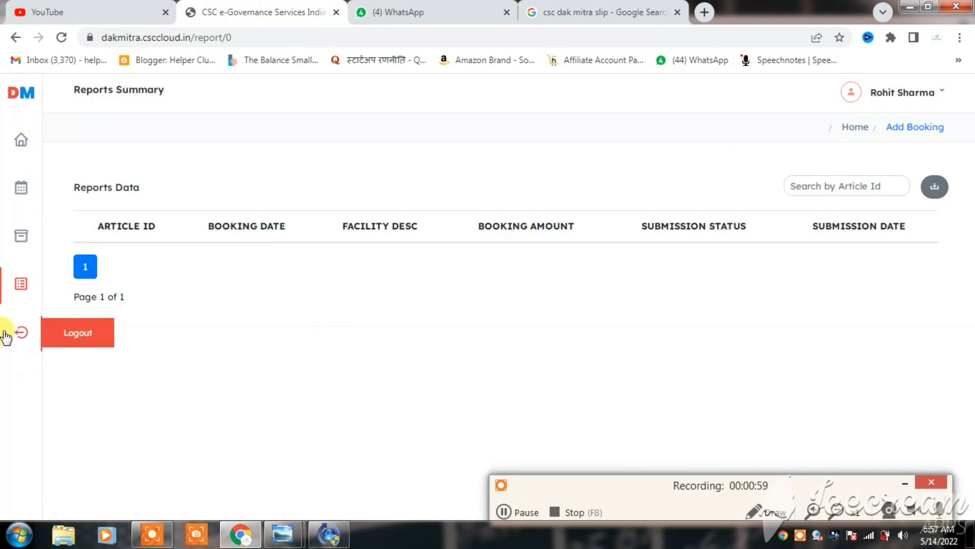
Return to the dashboard and review the booking totals, total amount, recent bookings and current year booking chart.
left_click(31, 162)
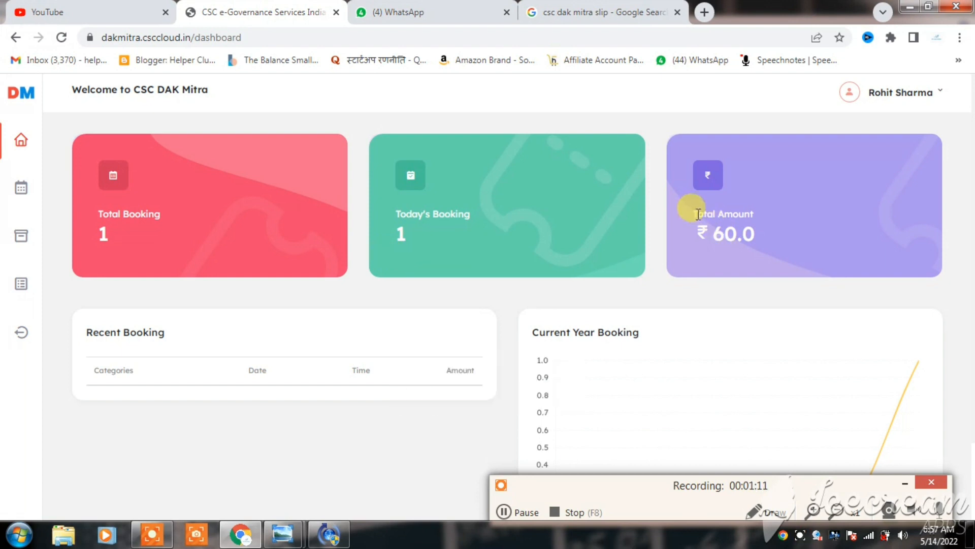
left_click_drag(693, 210, 834, 227)
left_click(738, 251)
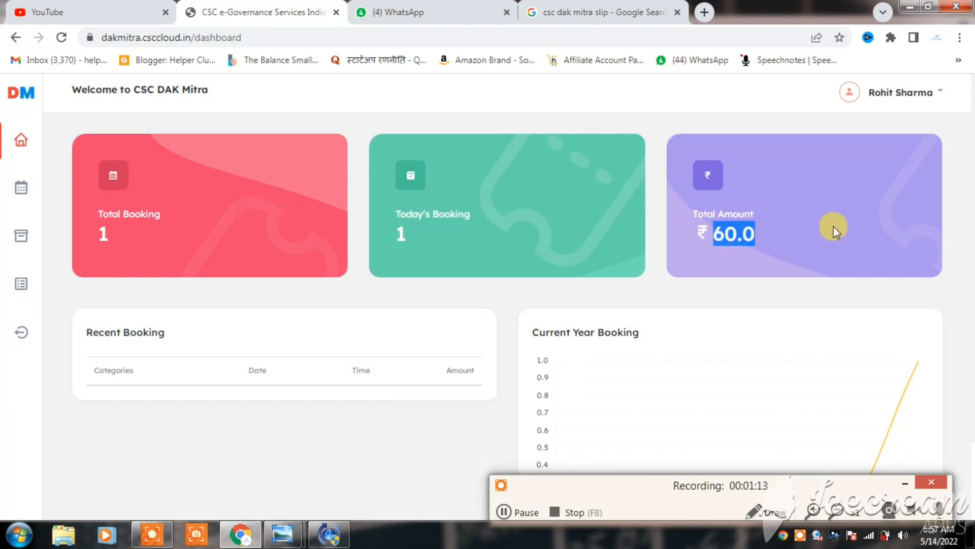
left_click(356, 423)
scroll(355, 424, "down", 2)
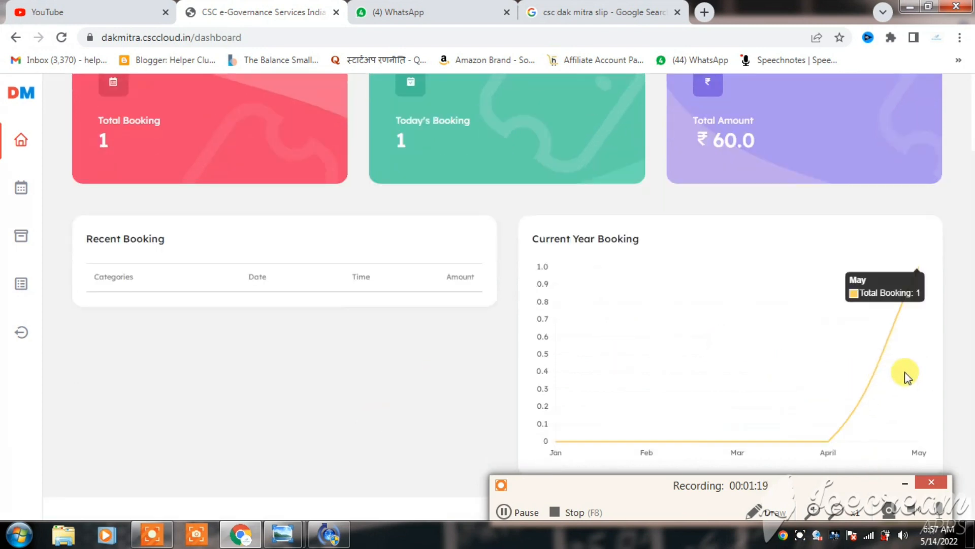
scroll(400, 309, "up", 2)
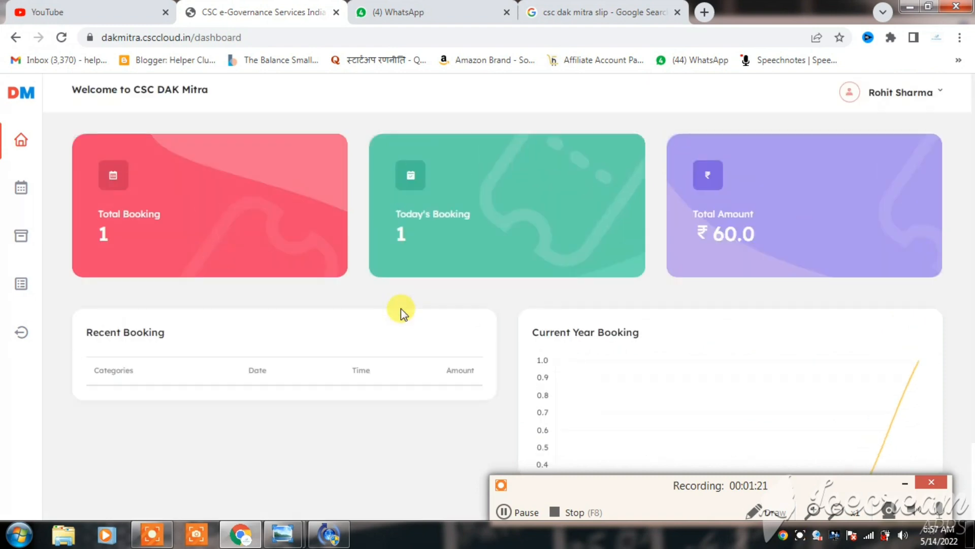